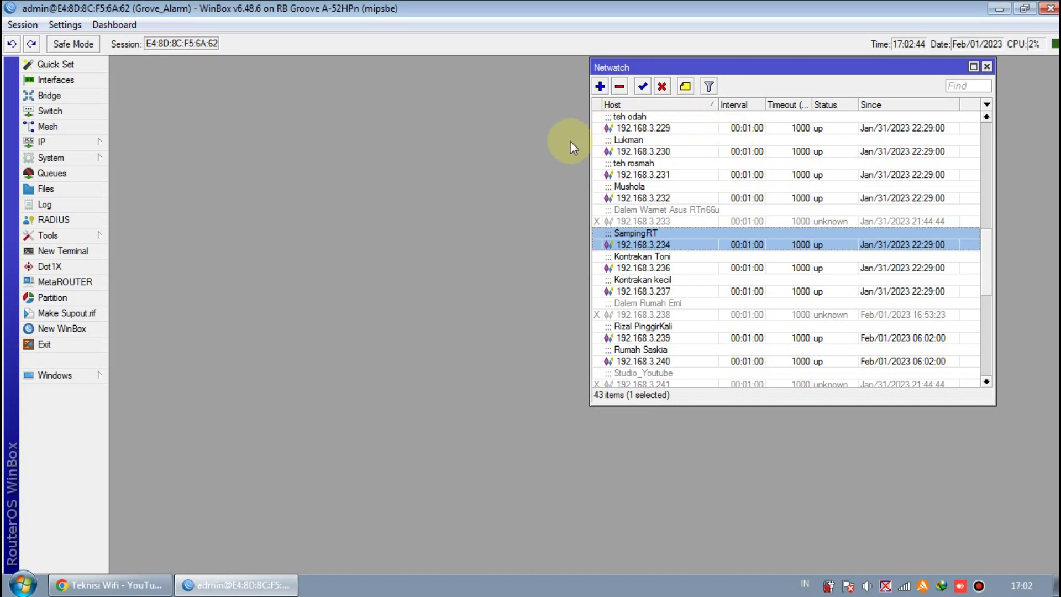
# - Open Netwatch and review the Up and Down scripts of host 192.168.3.234, closing its settings without changes
pyautogui.click(78, 236)
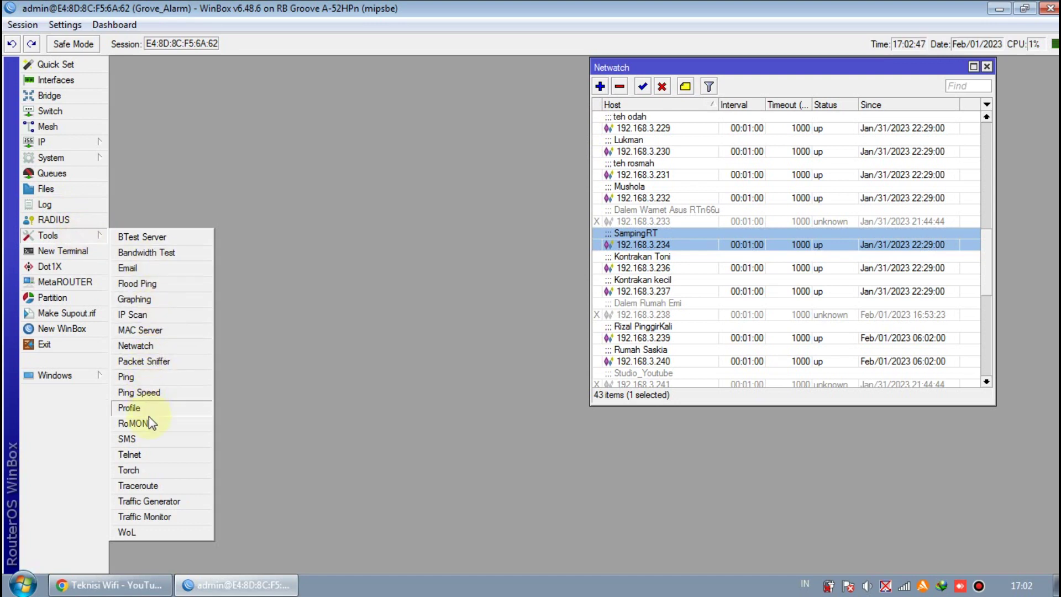
pyautogui.click(149, 347)
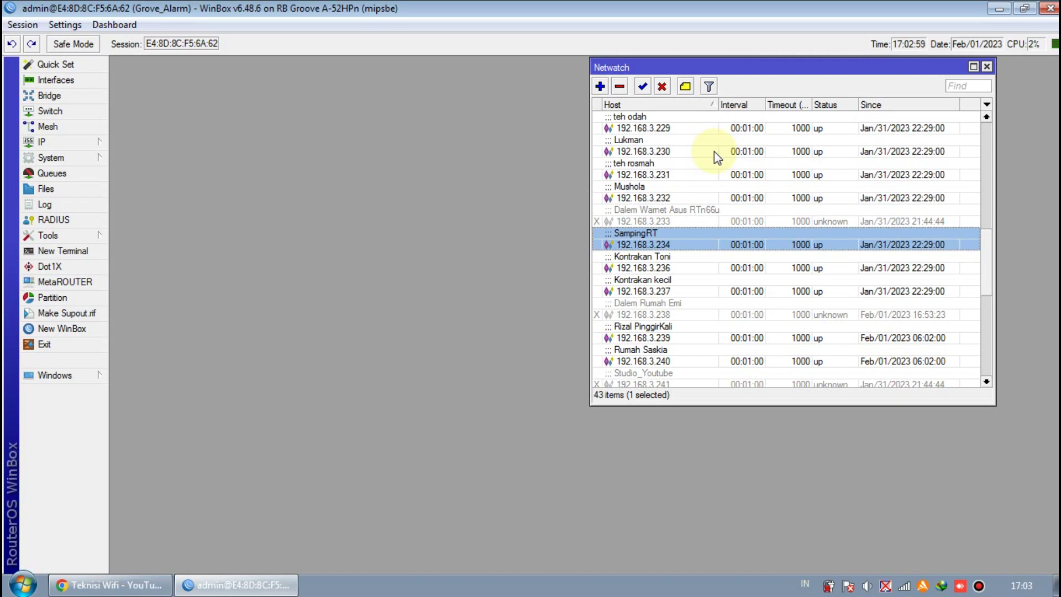
pyautogui.click(718, 244)
pyautogui.doubleClick(718, 244)
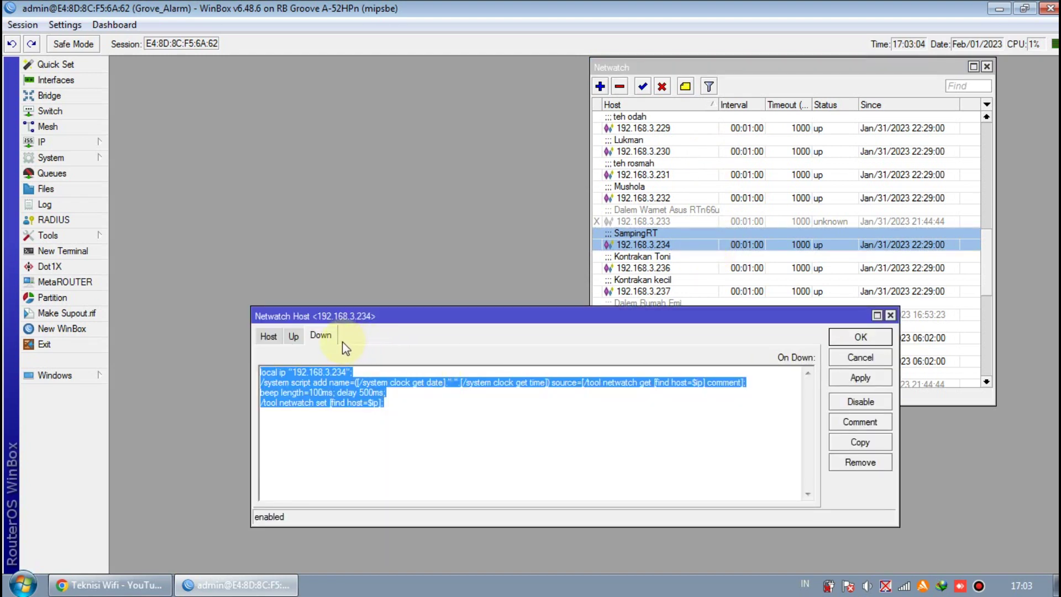
pyautogui.click(302, 340)
pyautogui.click(321, 336)
pyautogui.click(884, 332)
# - Enable the disabled Netwatch host 192.168.3.238 to test its down alarm
pyautogui.click(661, 313)
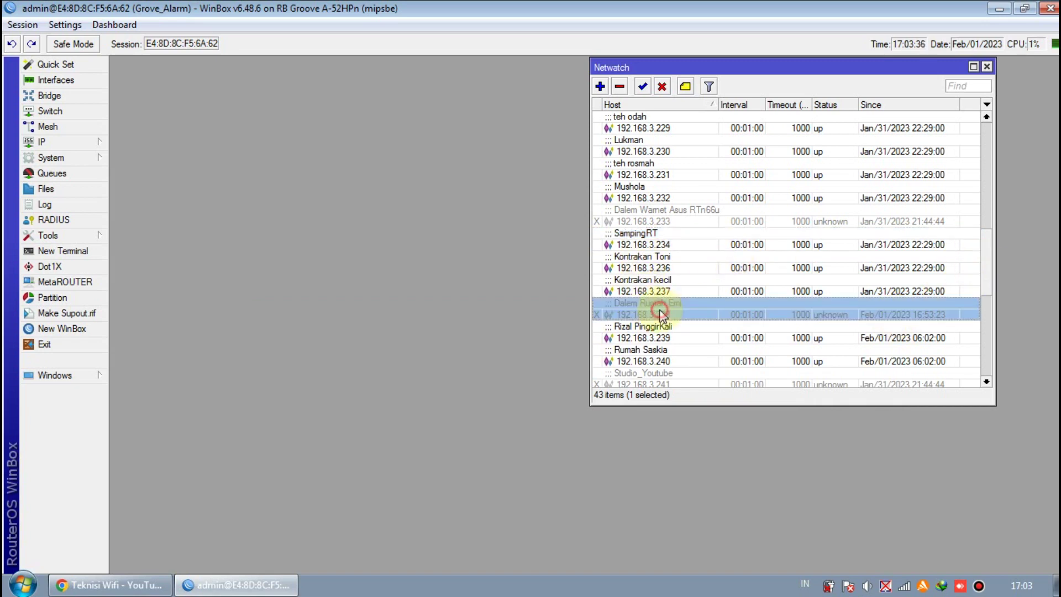
pyautogui.scroll(-2, 728, 325)
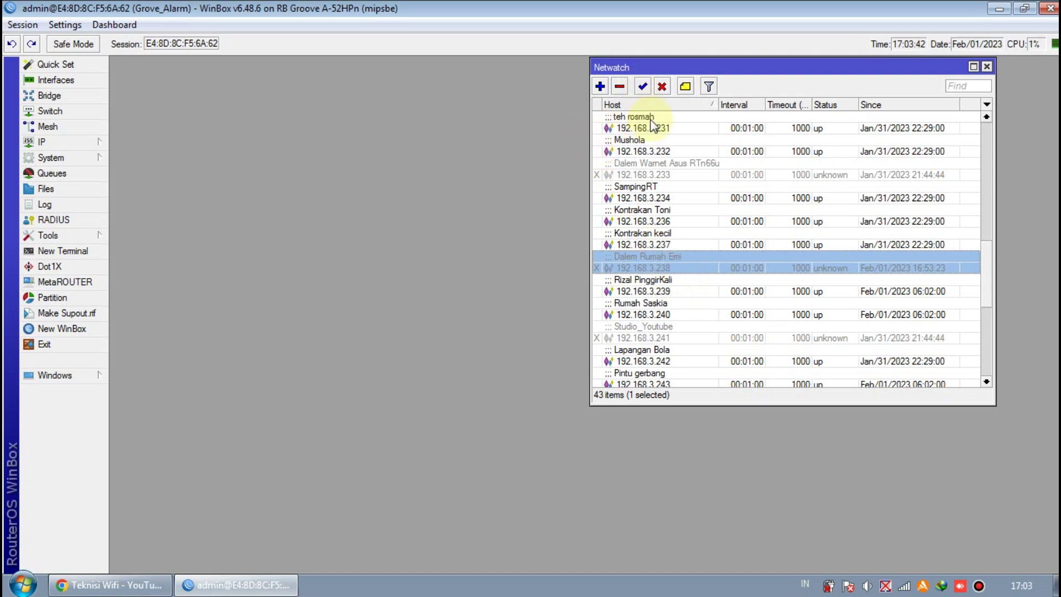
pyautogui.click(643, 87)
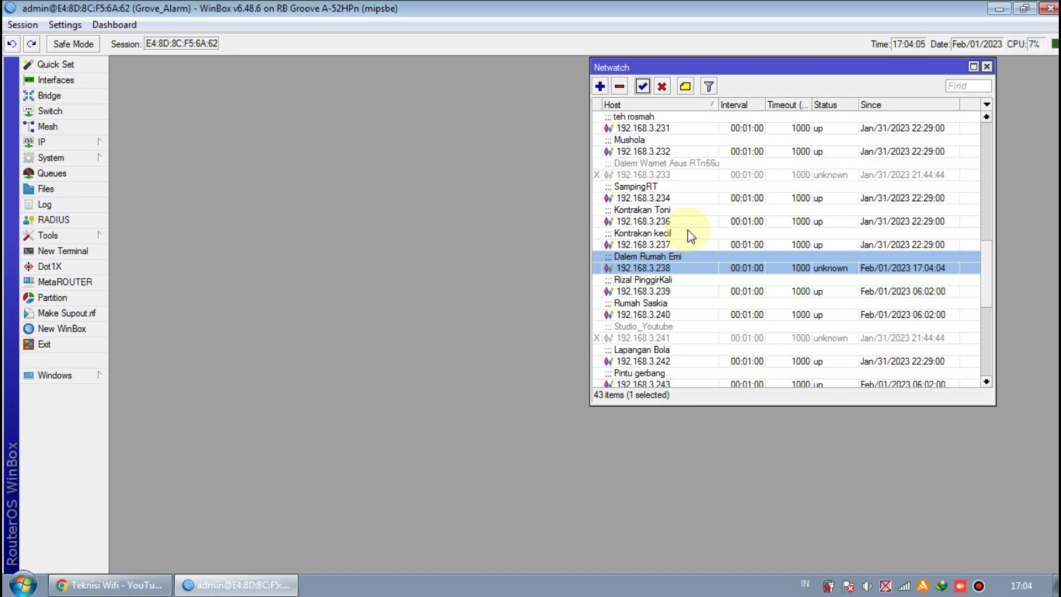
pyautogui.moveTo(987, 248)
pyautogui.mouseDown()
pyautogui.moveTo(985, 284)
pyautogui.moveTo(1058, 339)
pyautogui.moveTo(994, 295)
pyautogui.moveTo(987, 237)
pyautogui.mouseUp()
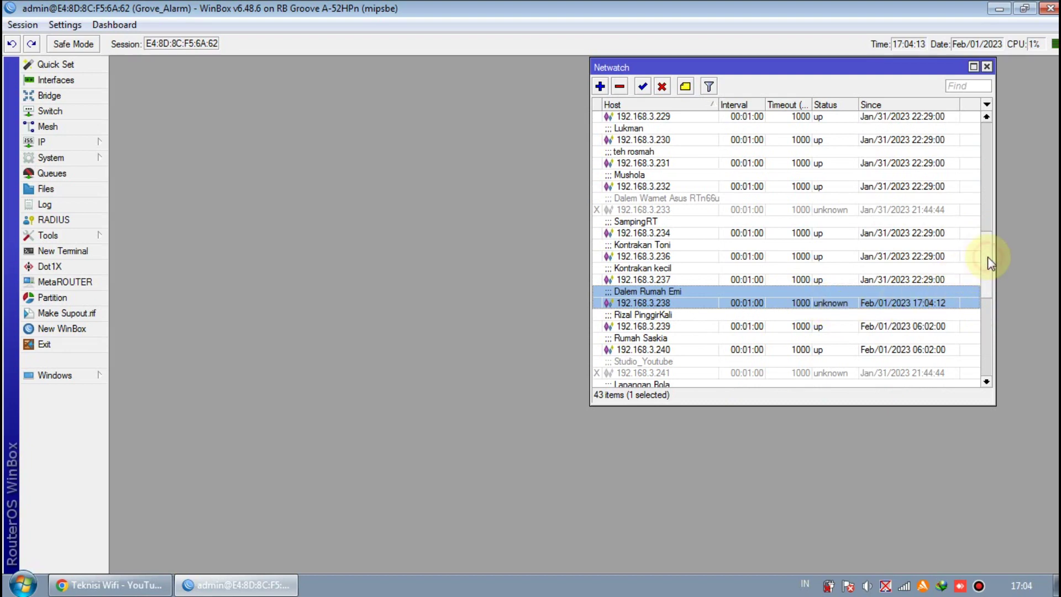
pyautogui.moveTo(988, 257)
pyautogui.mouseDown()
pyautogui.moveTo(989, 152)
pyautogui.moveTo(989, 272)
pyautogui.mouseUp()
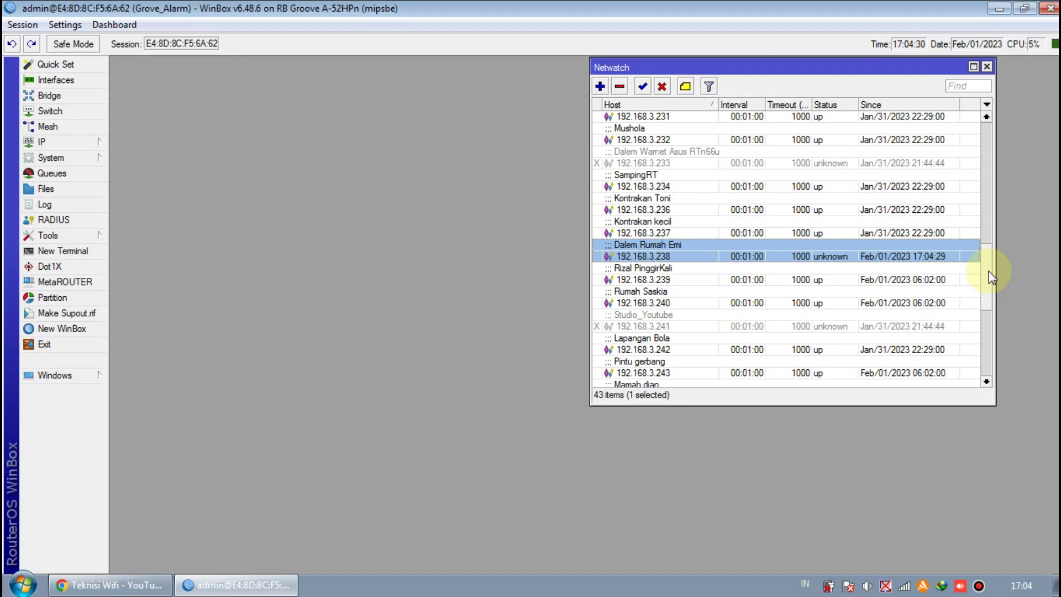
# - Disable the Netwatch host 192.168.3.238 to stop the alarm test
pyautogui.click(662, 87)
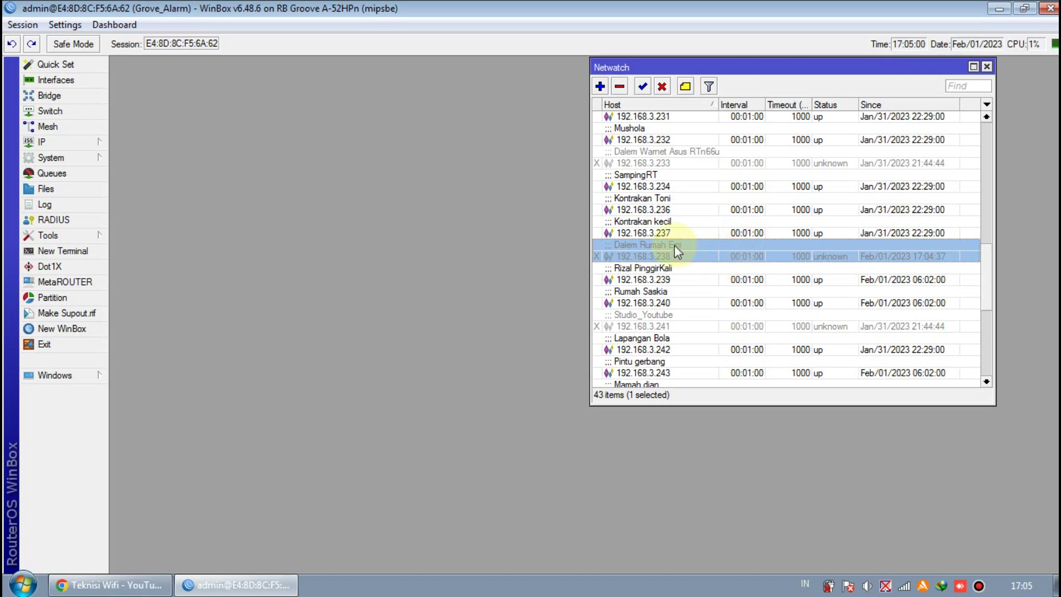
pyautogui.click(662, 86)
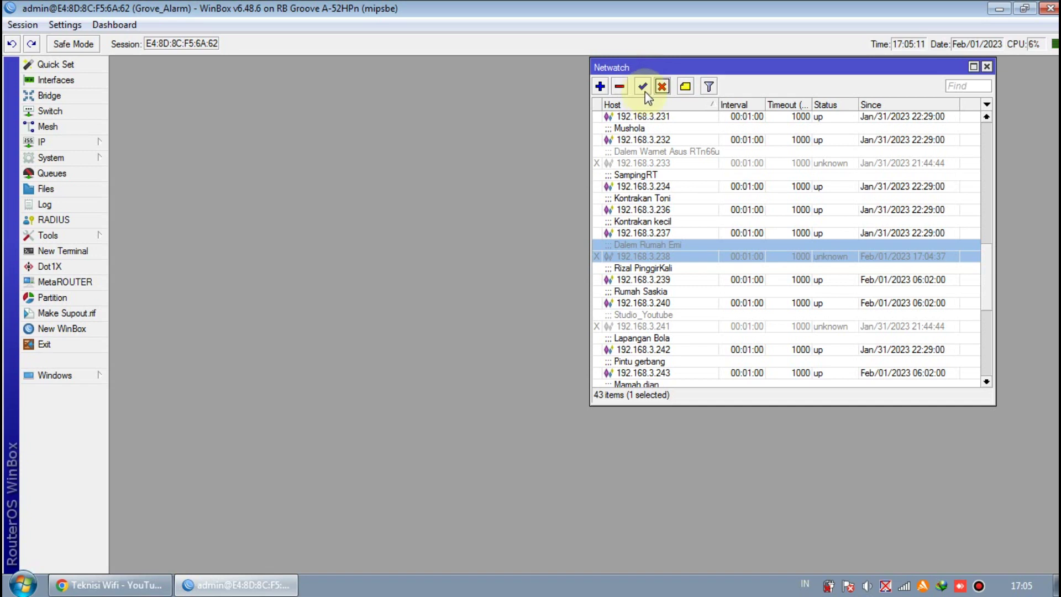
pyautogui.click(755, 88)
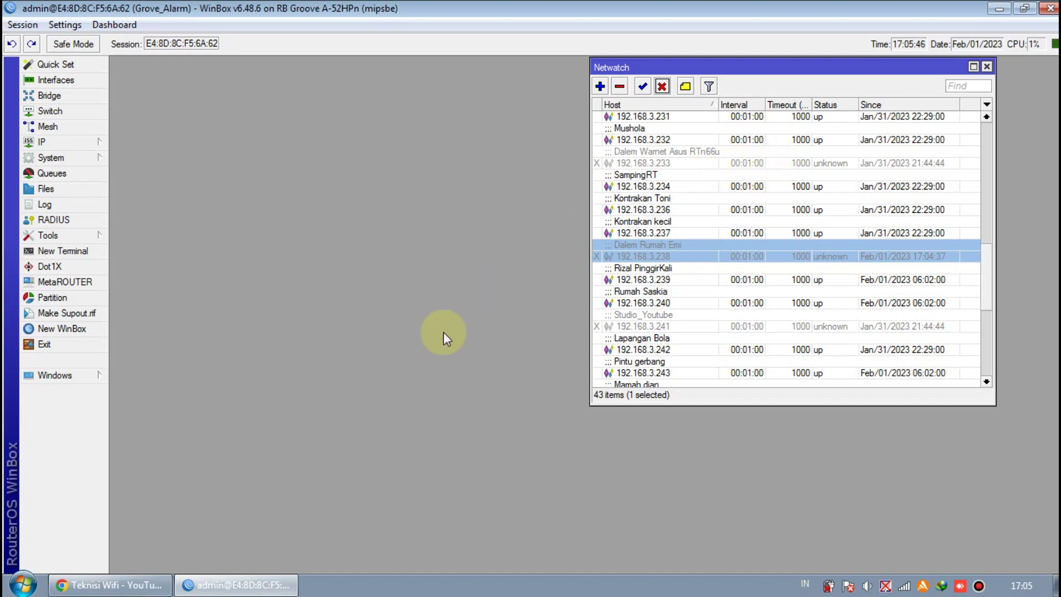
# - Switch to the browser, expand the Teknisi Wifi YouTube post with the Netwatch script, and highlight the IP address in its first line
pyautogui.click(110, 585)
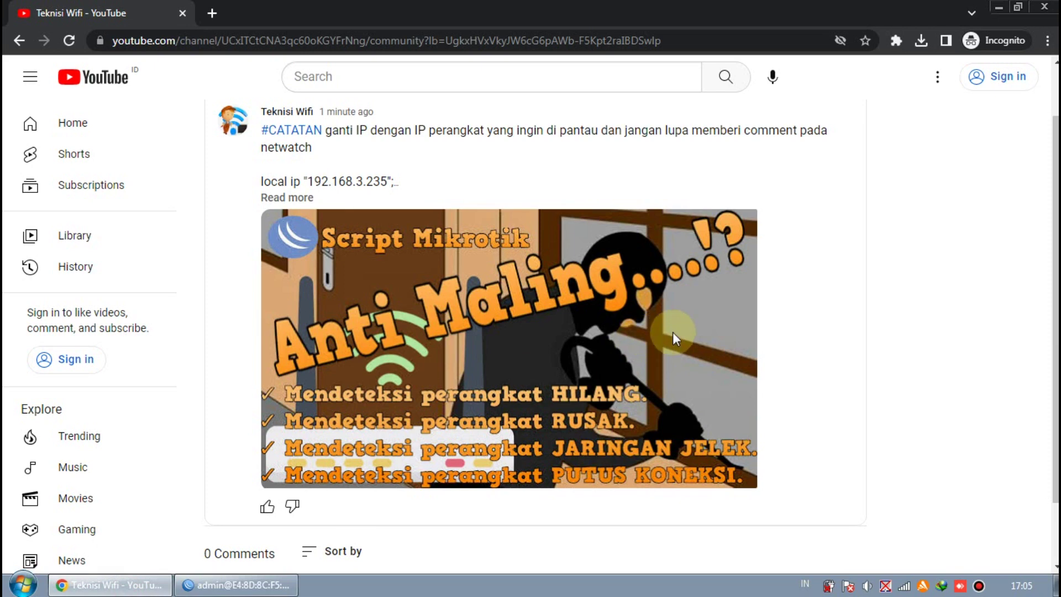
pyautogui.scroll(1, 741, 254)
pyautogui.scroll(-2, 764, 246)
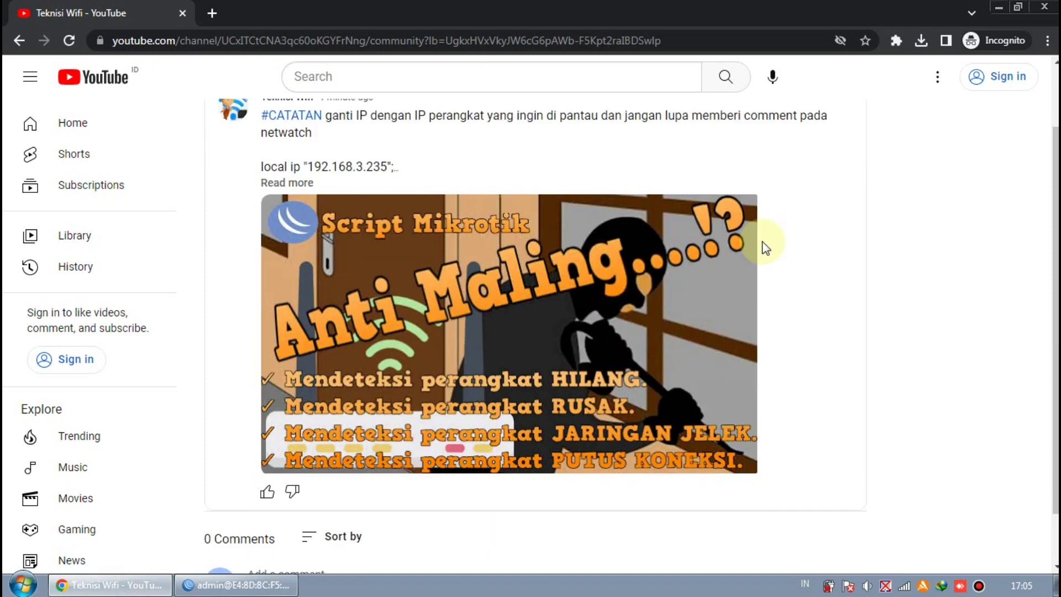
pyautogui.scroll(2, 766, 248)
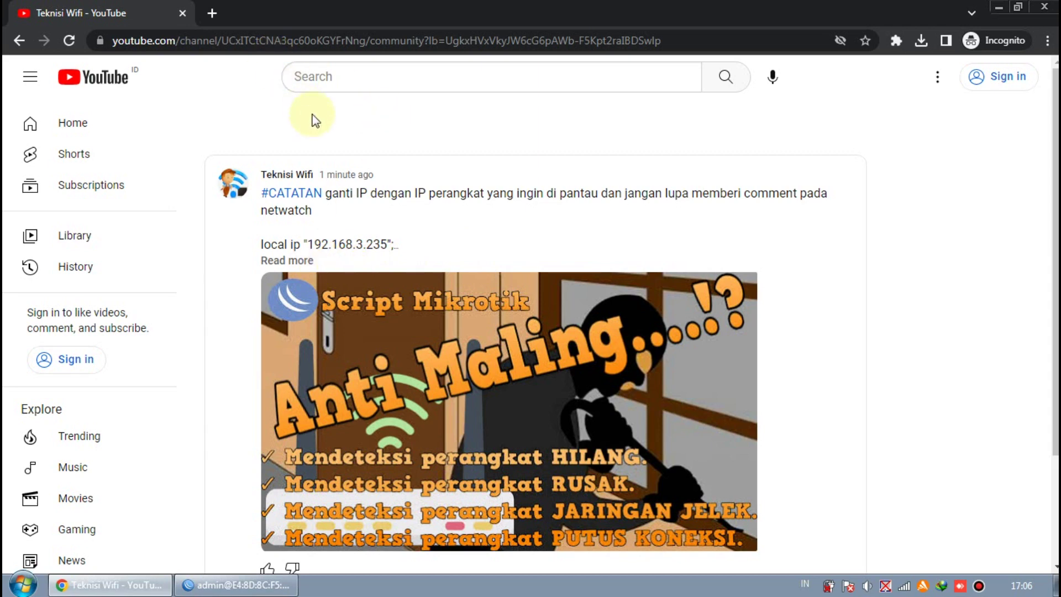
pyautogui.click(302, 260)
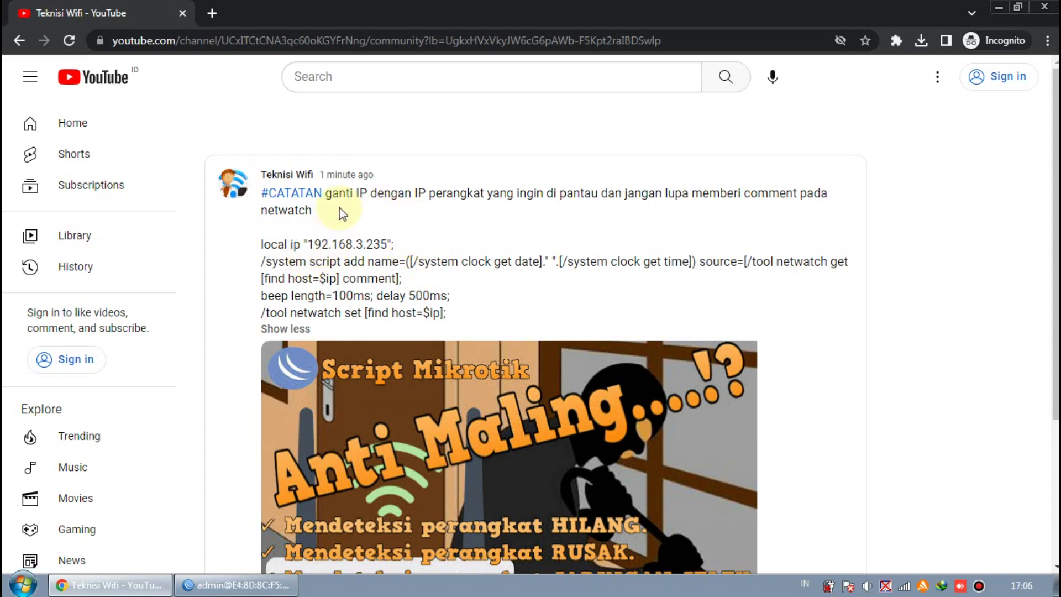
pyautogui.doubleClick(366, 244)
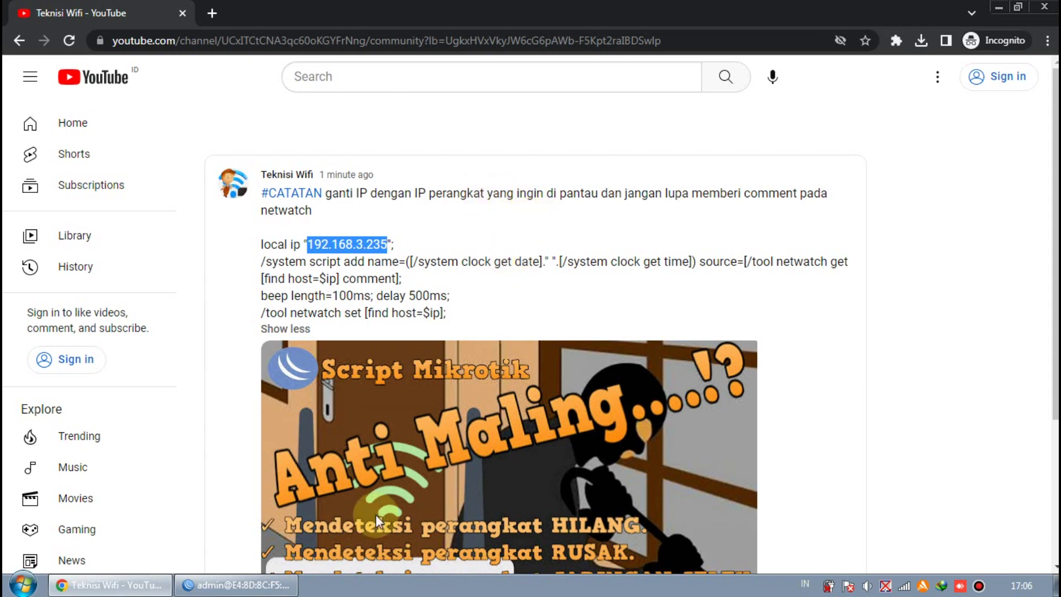
# - Switch back to WinBox and review the On Down script and comment of Netwatch host 192.168.3.238, leaving both unchanged
pyautogui.click(260, 585)
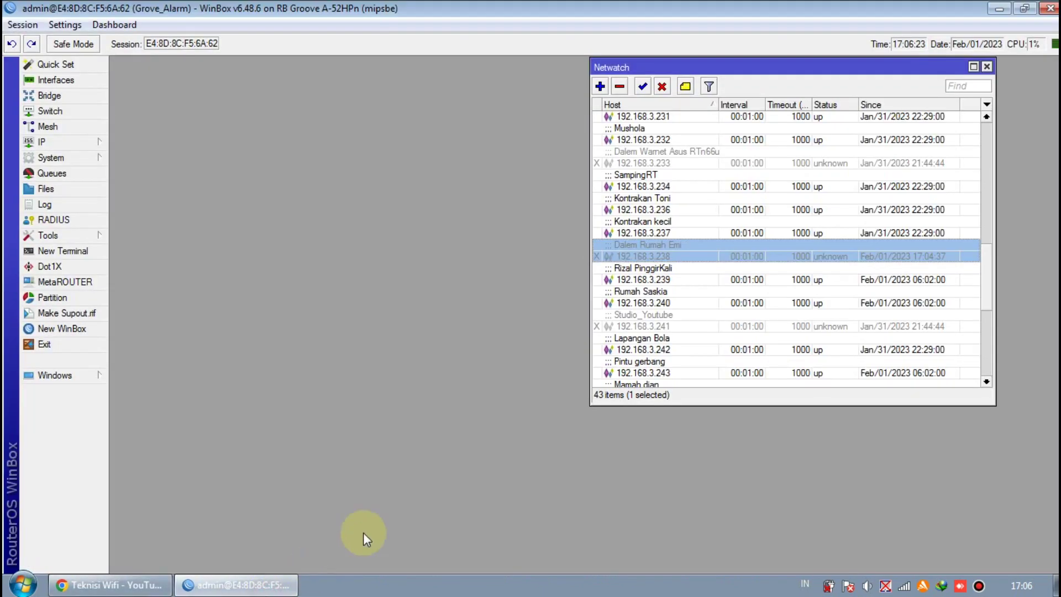
pyautogui.doubleClick(644, 247)
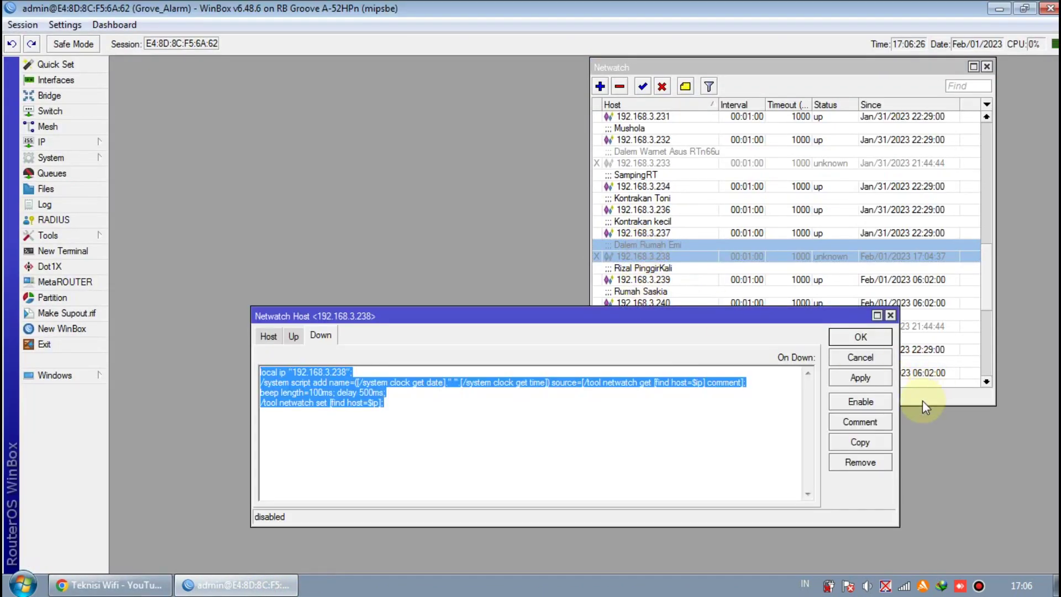
pyautogui.click(880, 425)
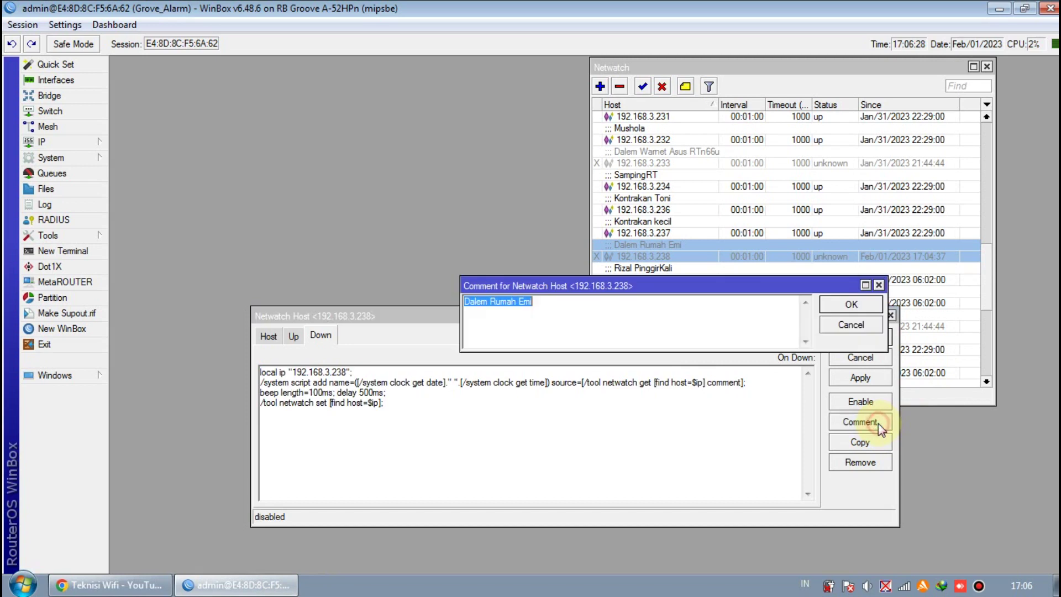
pyautogui.click(878, 285)
pyautogui.click(890, 316)
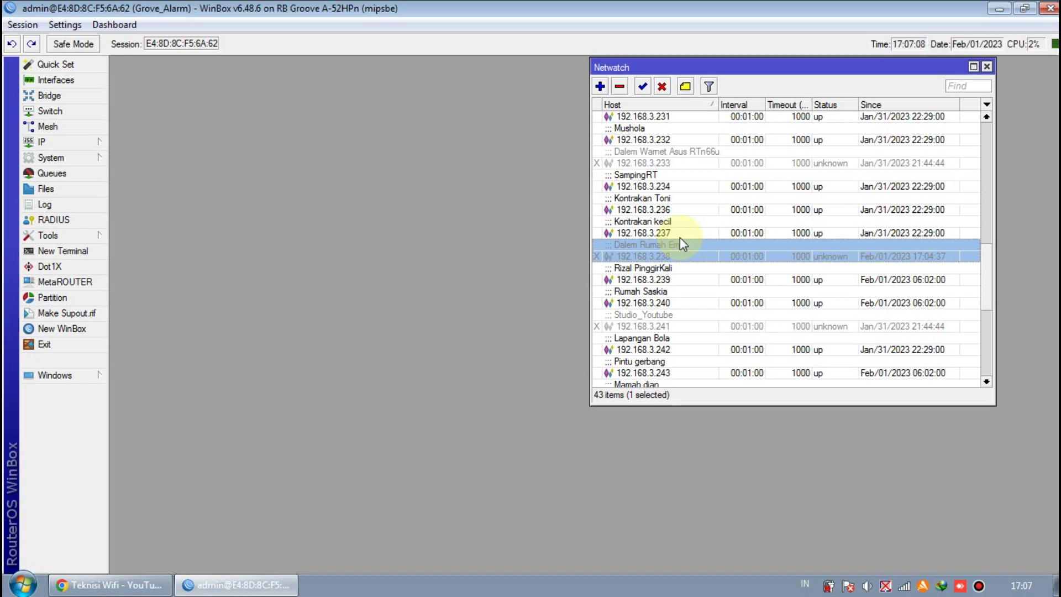
# - Open the system script list and examine the source text and the date and time in the name of the newest entry
pyautogui.click(85, 158)
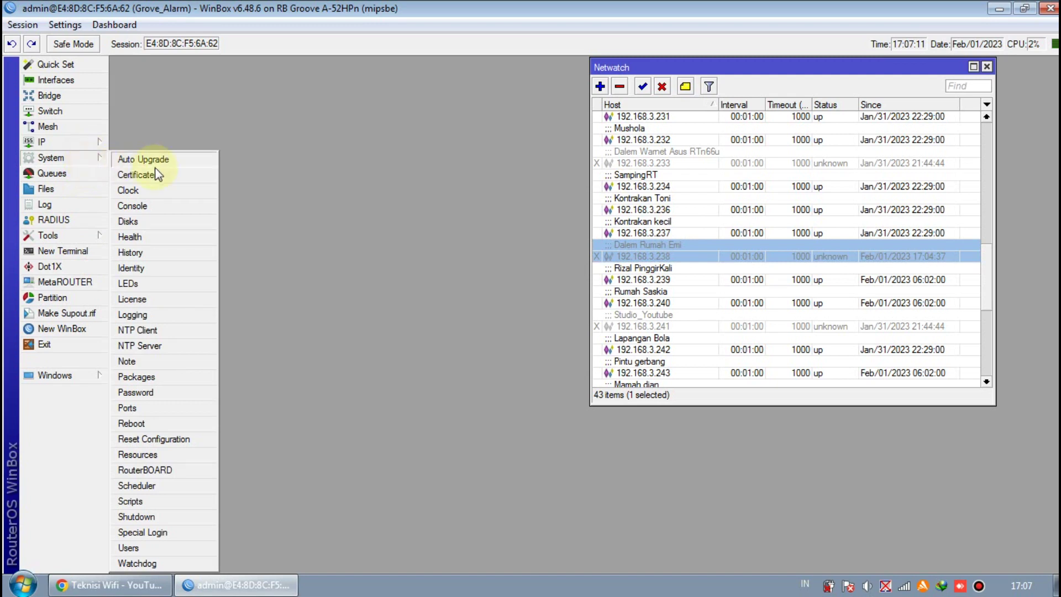
pyautogui.click(131, 501)
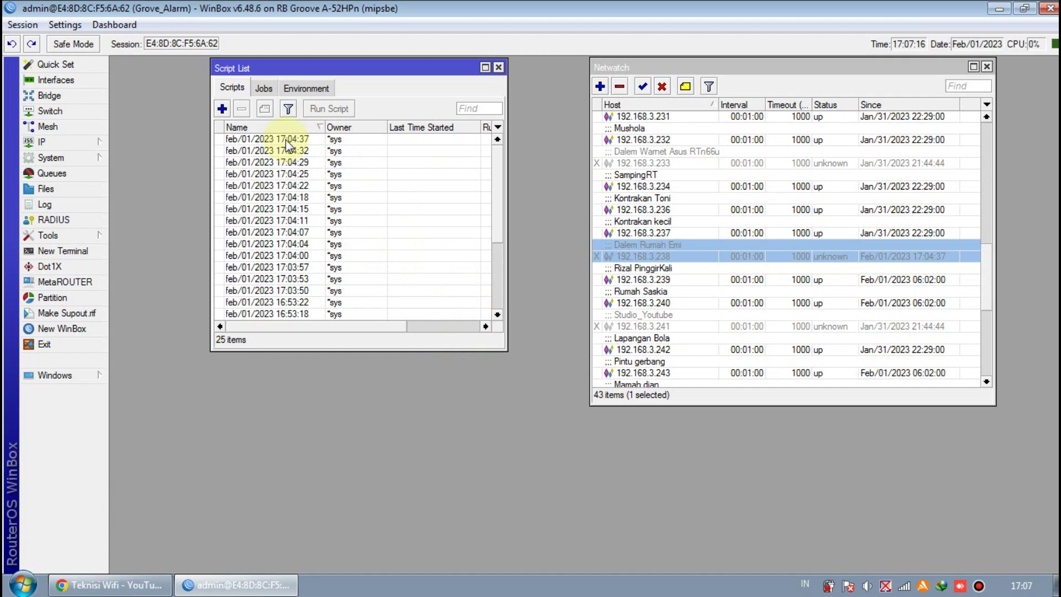
pyautogui.doubleClick(287, 140)
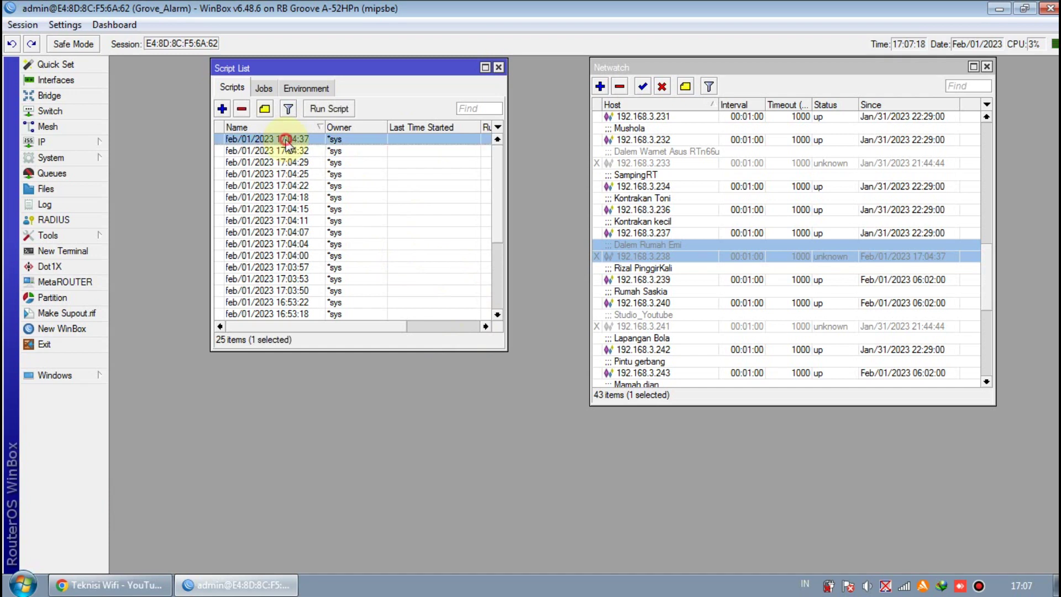
pyautogui.moveTo(200, 466); pyautogui.dragTo(131, 453)
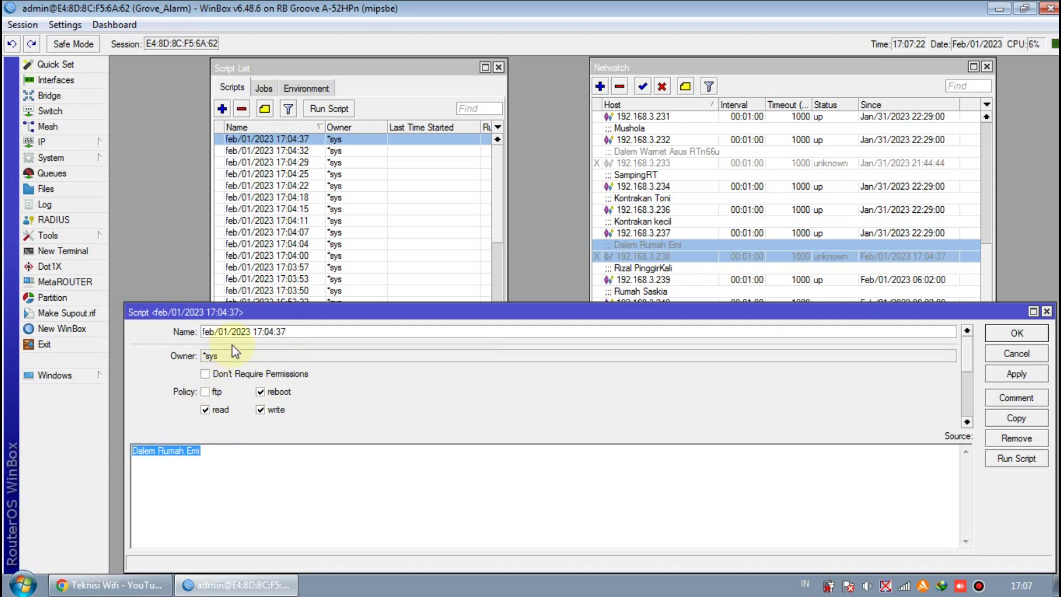
pyautogui.click(246, 332)
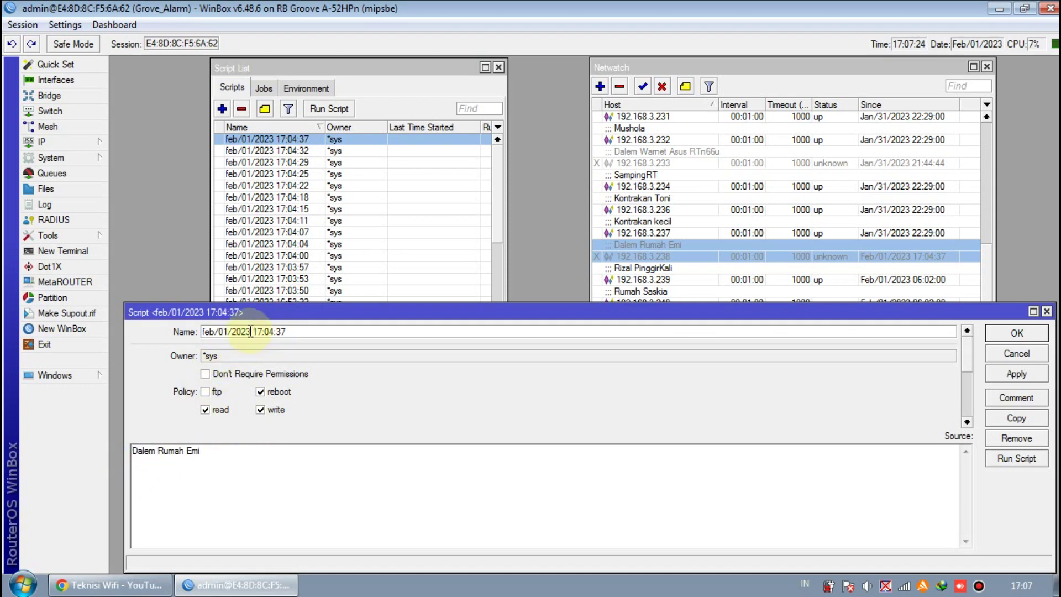
pyautogui.moveTo(289, 332); pyautogui.dragTo(257, 338)
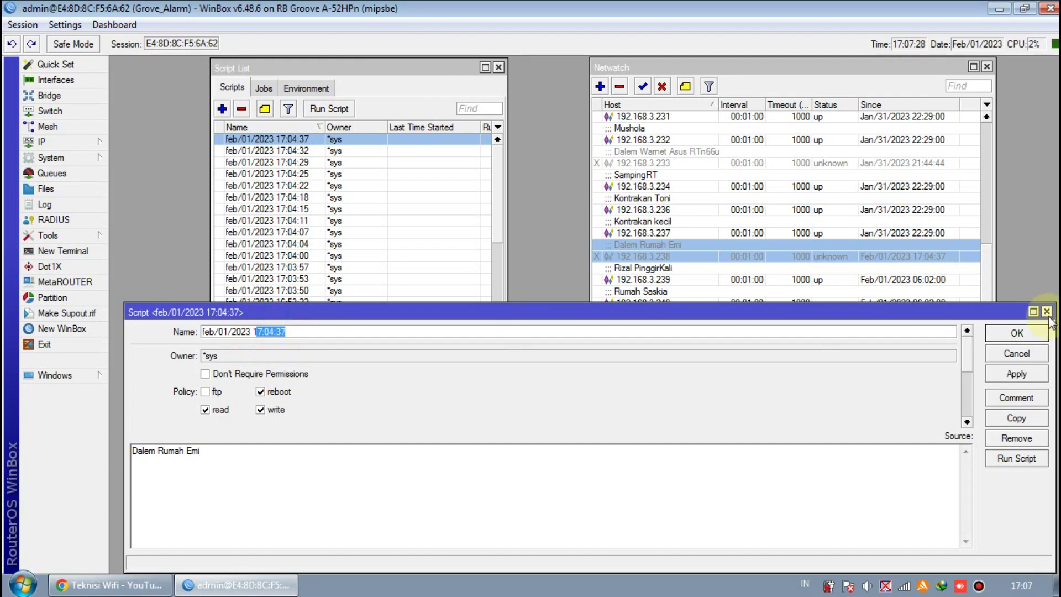
pyautogui.click(1040, 332)
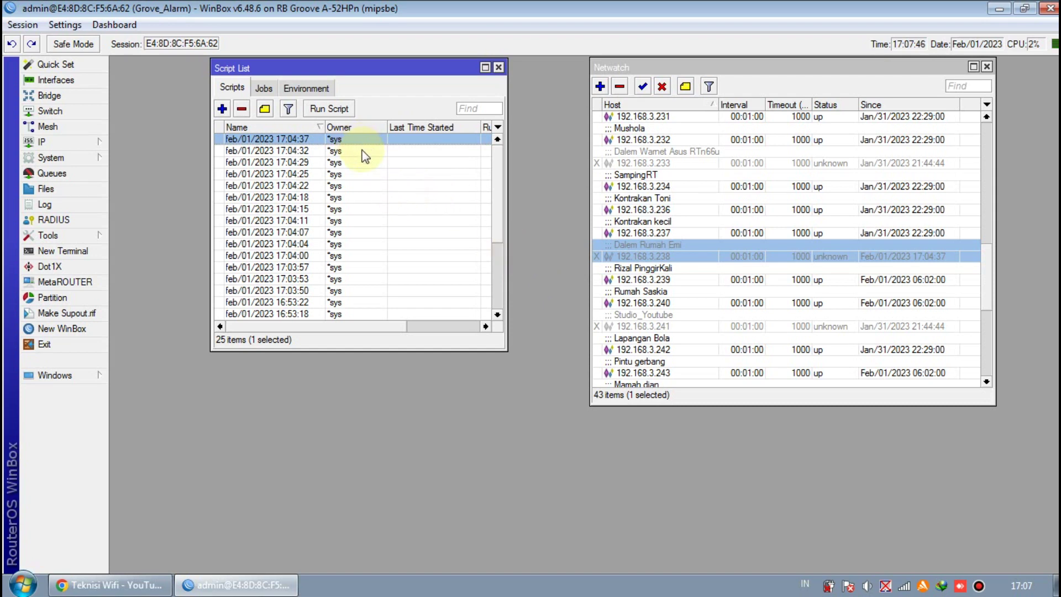
# - Reopen the feb/01/2023 17:04:37 script entry, highlight its source text, and close it without changes
pyautogui.press('Down')
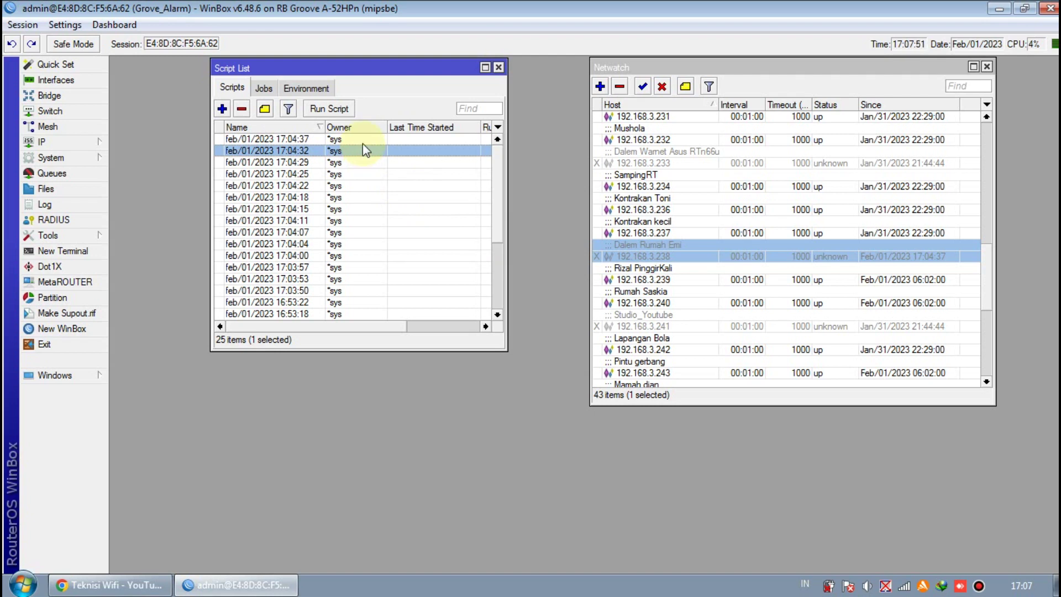
pyautogui.click(362, 140)
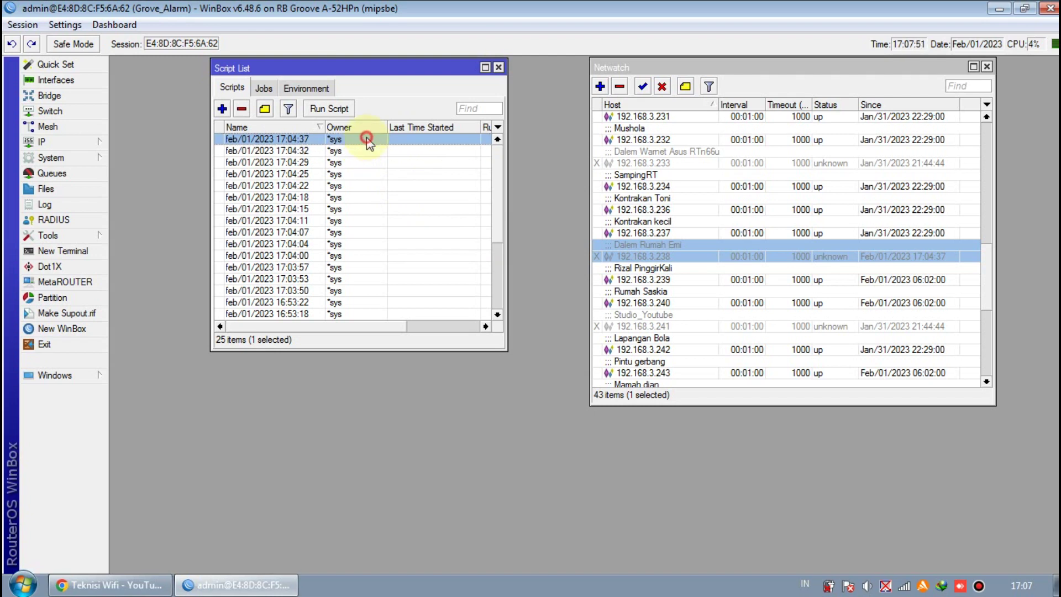
pyautogui.click(78, 156)
pyautogui.click(150, 499)
pyautogui.doubleClick(355, 140)
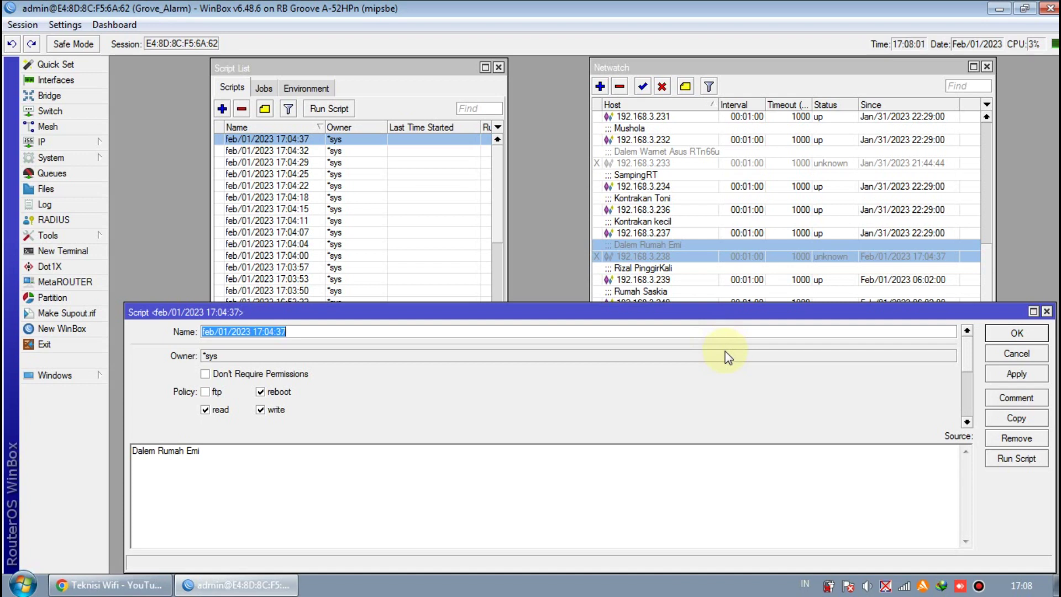
pyautogui.moveTo(321, 470); pyautogui.dragTo(135, 473)
pyautogui.click(1047, 312)
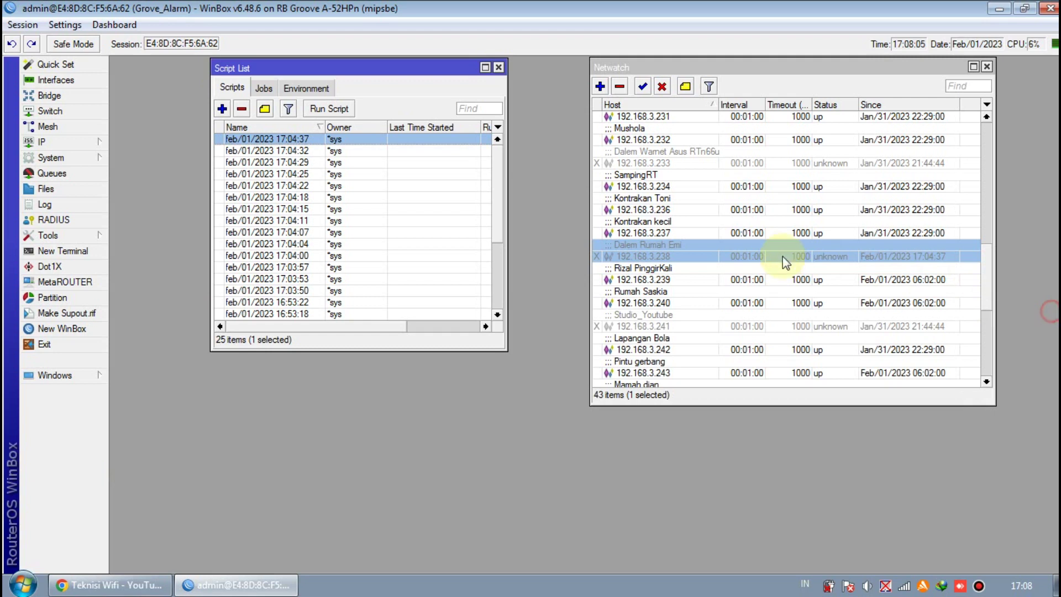
# - Close the script list and select host 192.168.3.237 in Netwatch
pyautogui.click(774, 247)
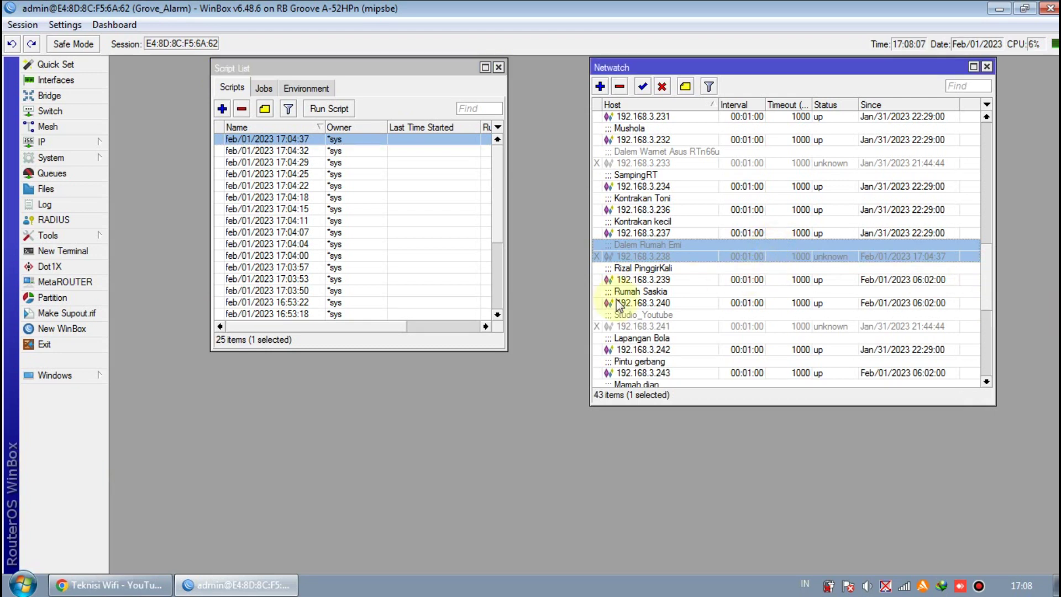
pyautogui.click(499, 67)
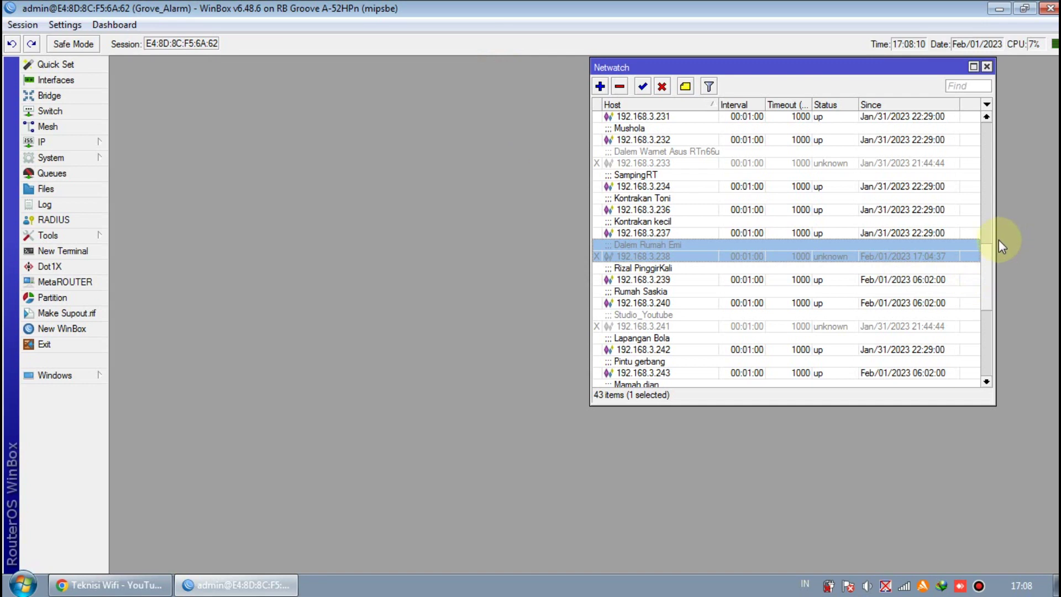
pyautogui.click(861, 232)
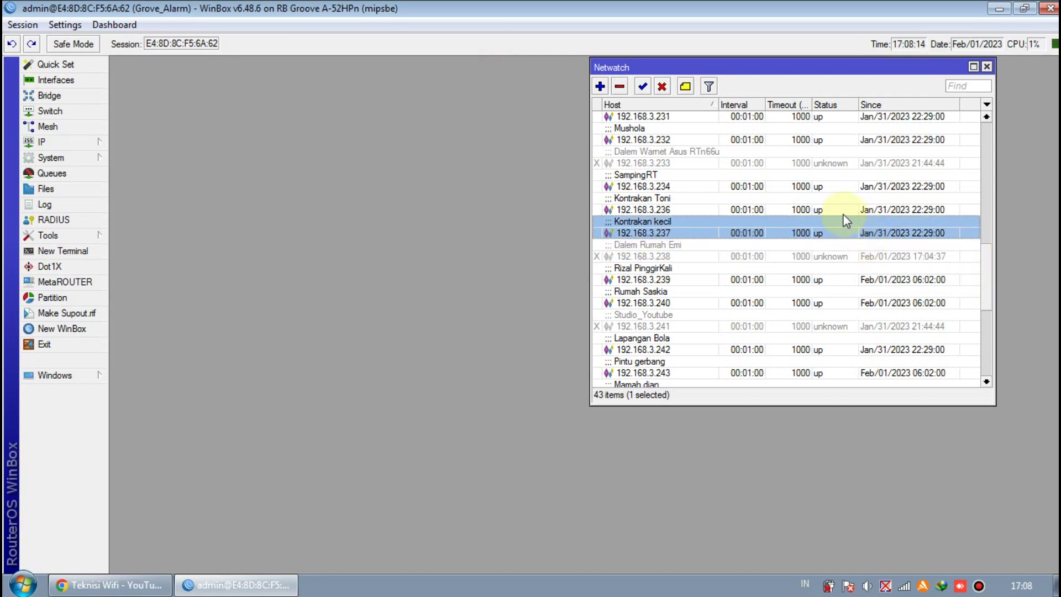
pyautogui.click(841, 211)
pyautogui.click(844, 232)
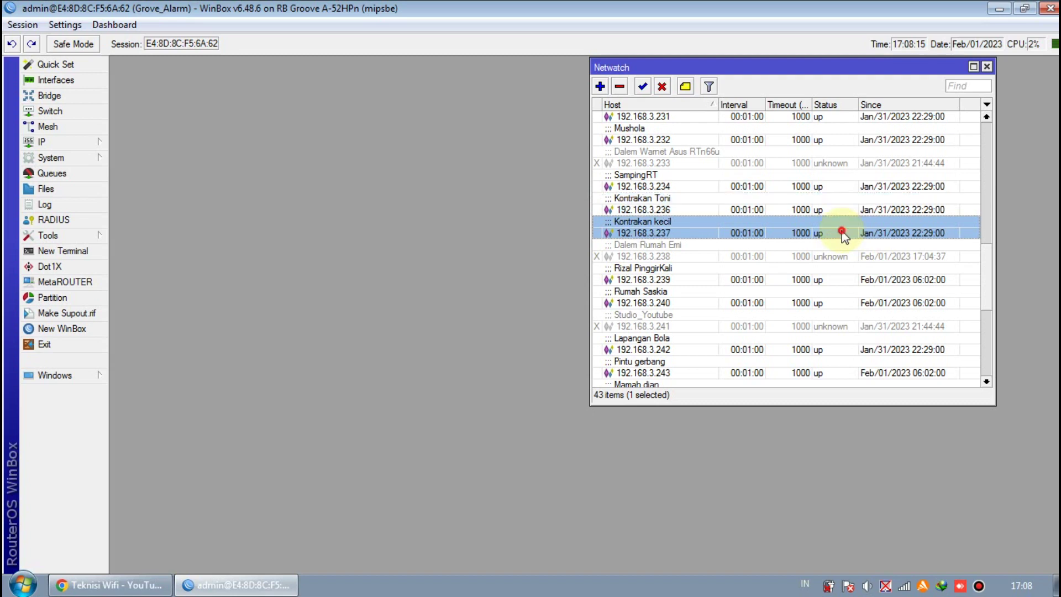
# - Start a new Netwatch host entry and set its host address to 192.168.3.235
pyautogui.click(703, 212)
pyautogui.click(672, 185)
pyautogui.click(671, 204)
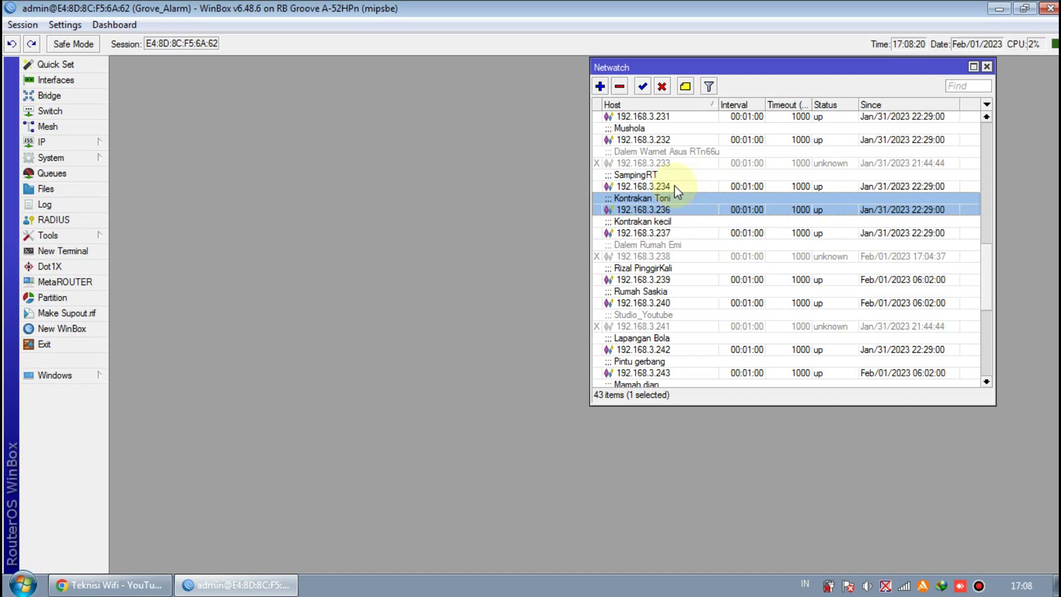
pyautogui.click(598, 87)
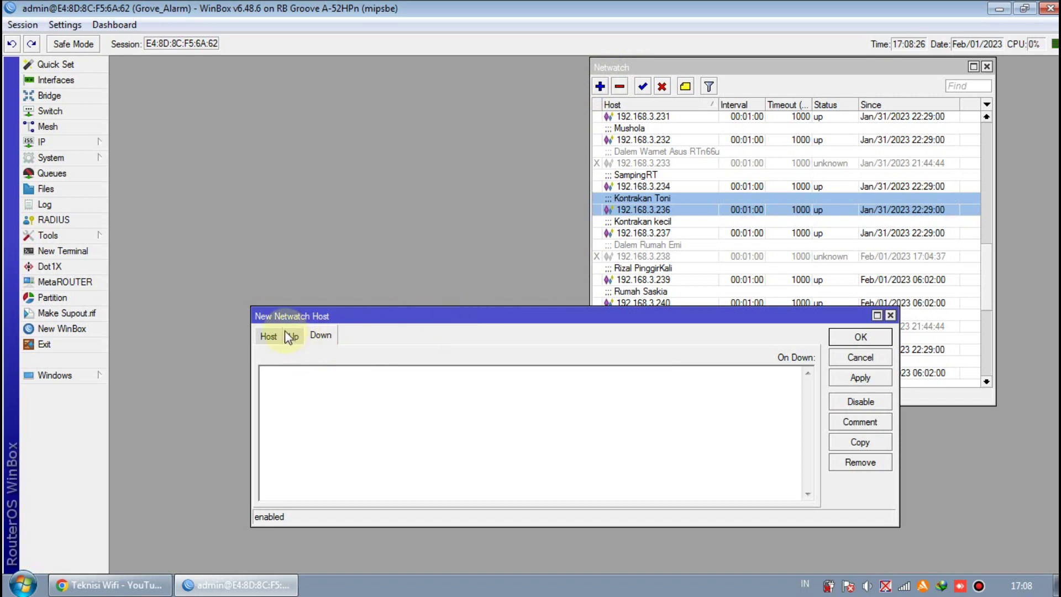
pyautogui.click(268, 336)
pyautogui.write('192.168')
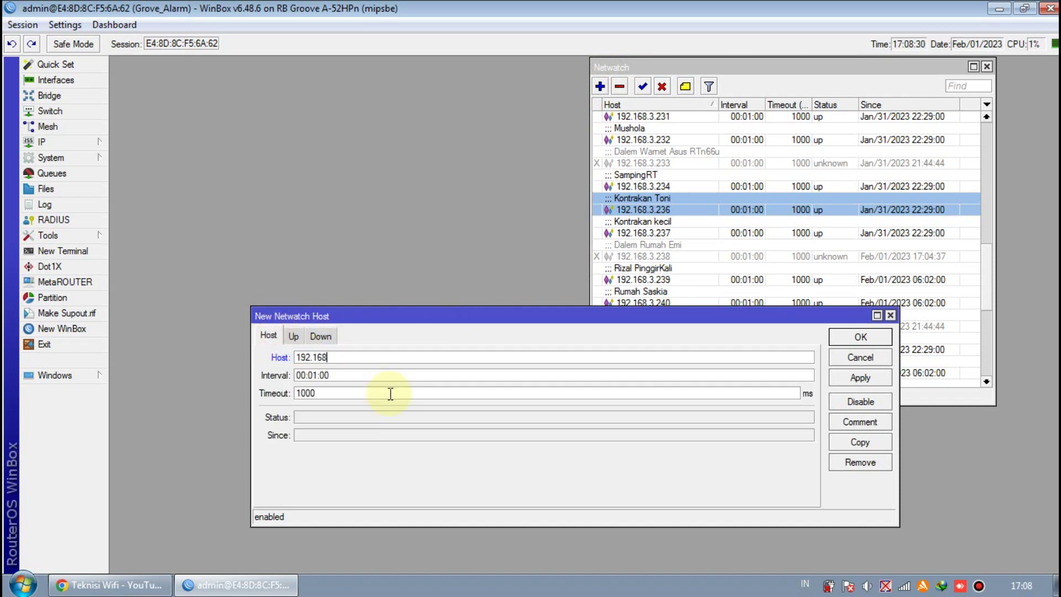
pyautogui.write('.3.235')
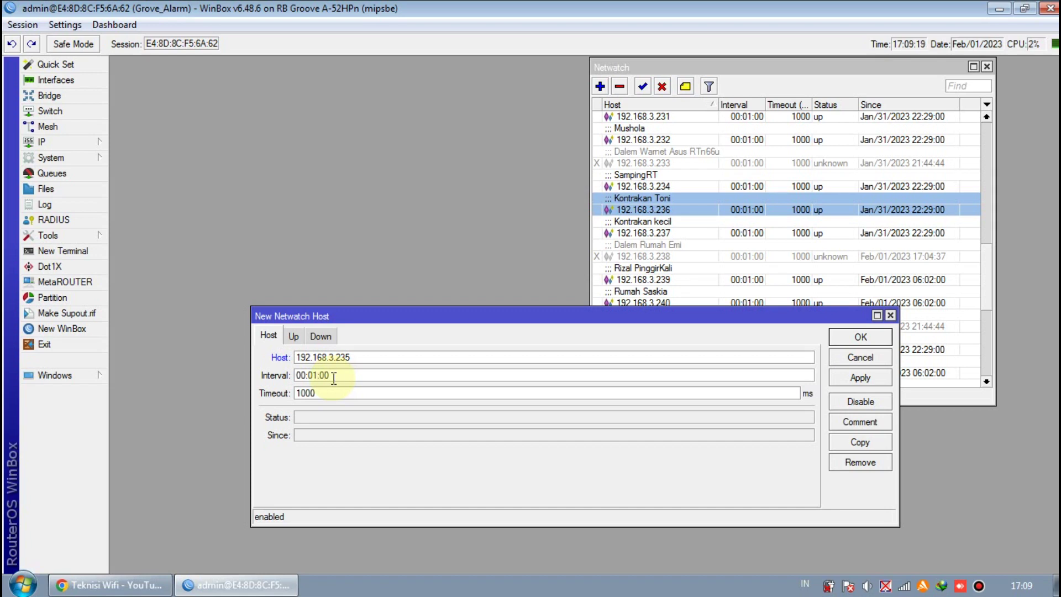
pyautogui.press('Left')
pyautogui.press('Left')
pyautogui.press('Left')
# - Open the new host's On Down script, switch to Chrome, and copy the full script from "local ip" to "/tool netwatch set [find host=$ip];"
pyautogui.click(297, 339)
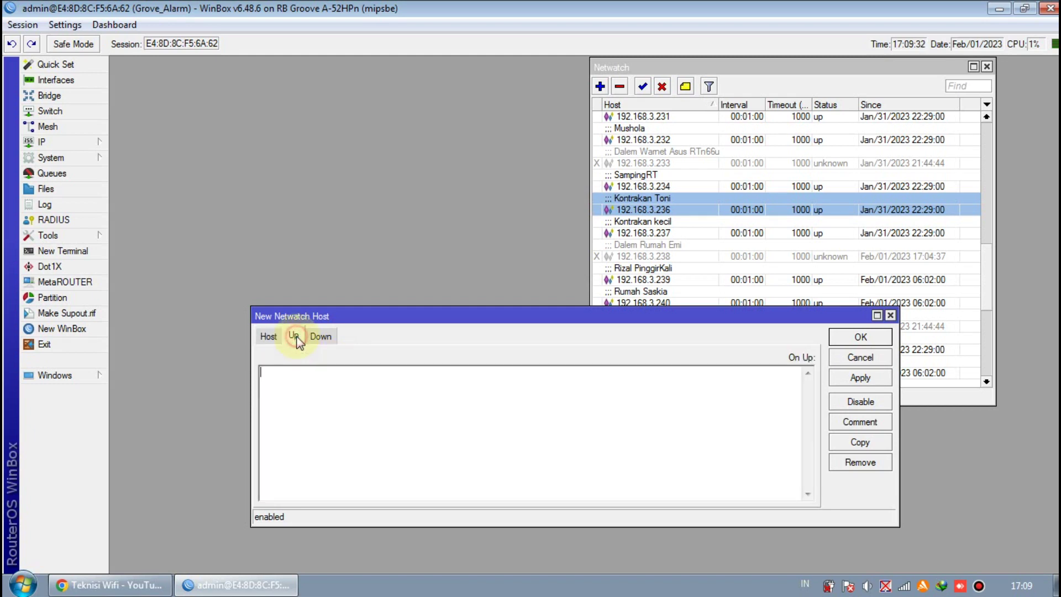
pyautogui.click(319, 336)
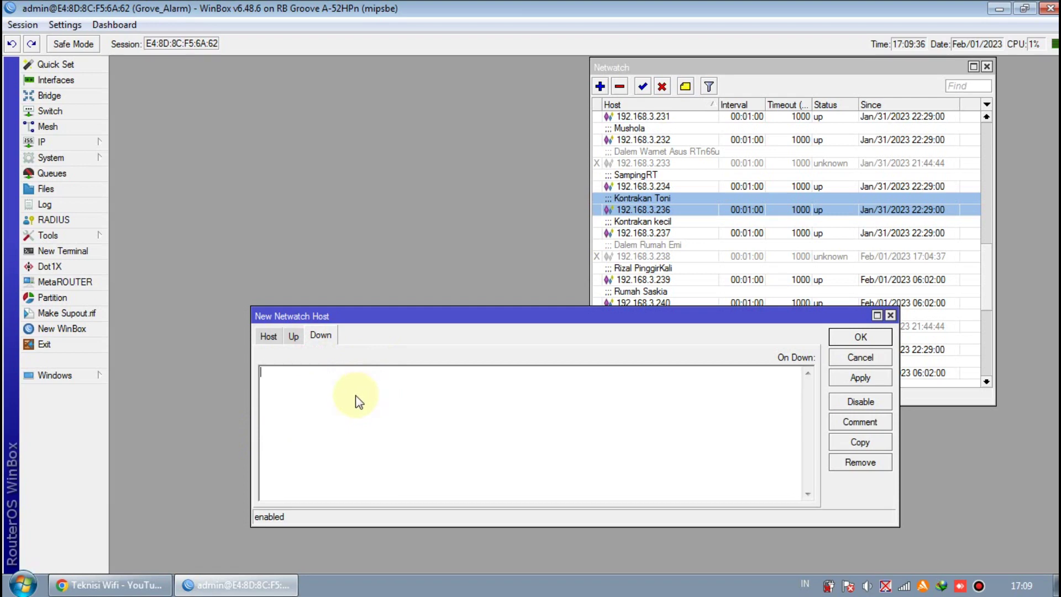
pyautogui.click(160, 585)
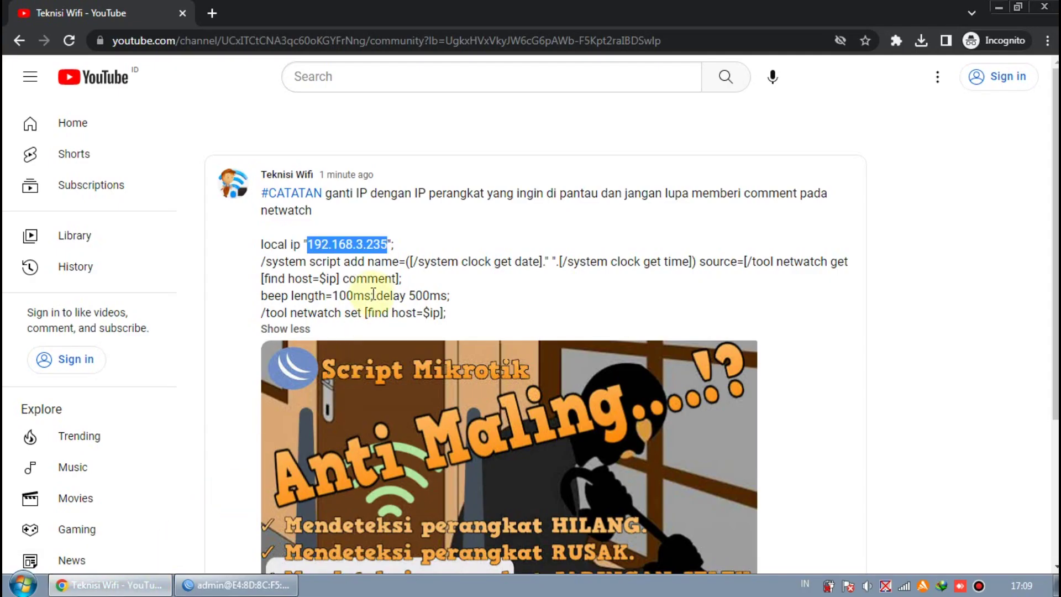
pyautogui.click(385, 280)
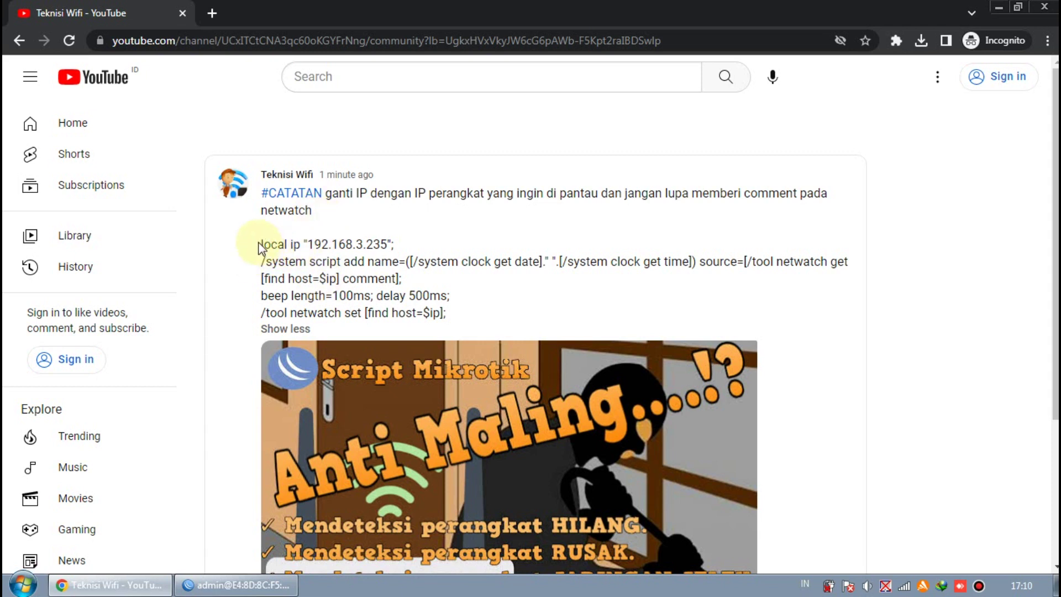
pyautogui.moveTo(261, 245); pyautogui.dragTo(451, 314)
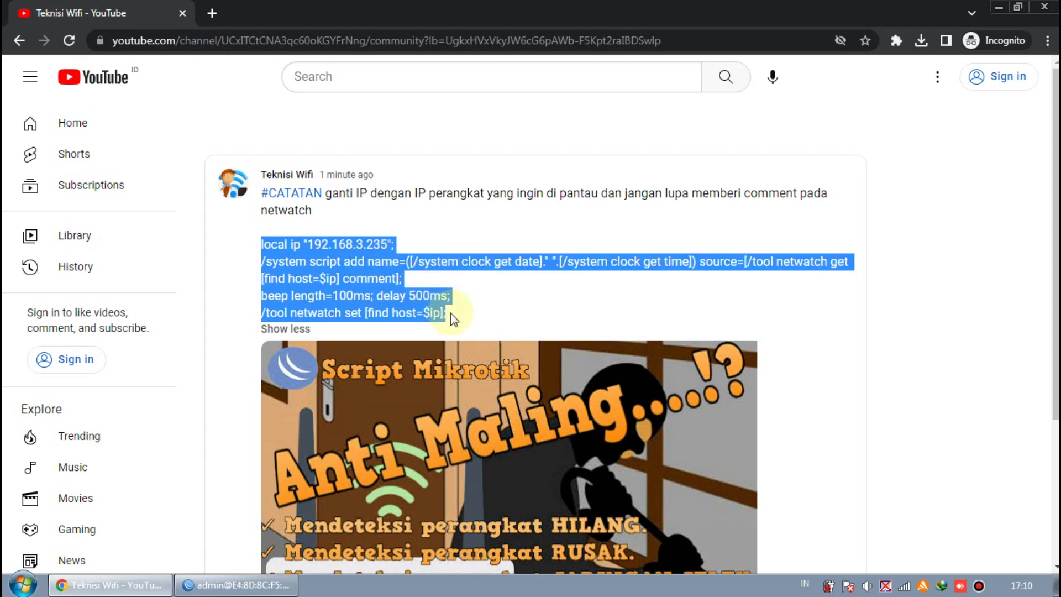
pyautogui.rightClick(361, 286)
pyautogui.click(400, 299)
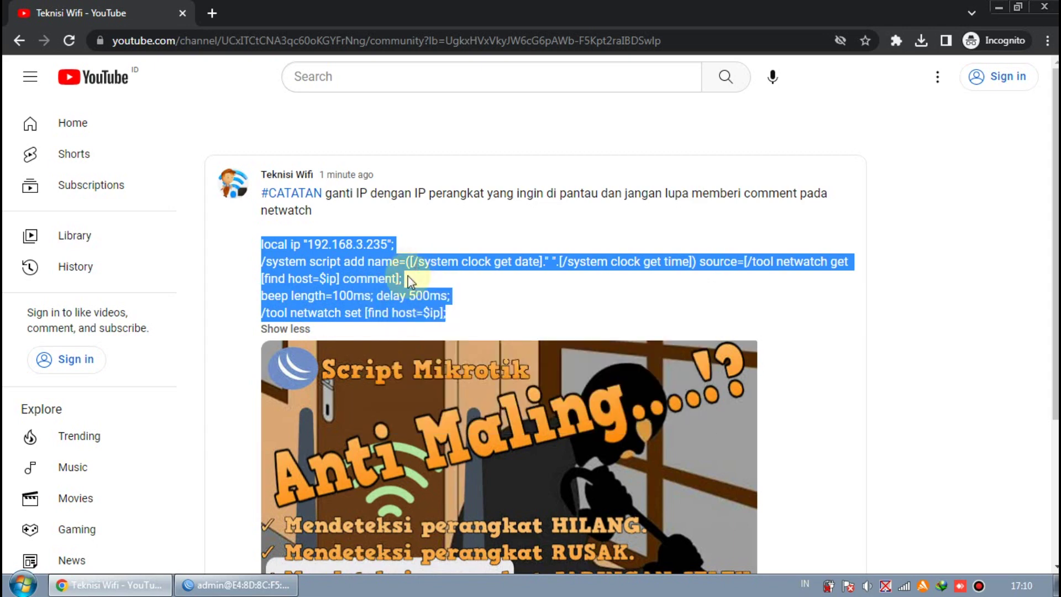
# - Switch back to WinBox and paste the copied script as the new Netwatch host's On Down script
pyautogui.click(221, 584)
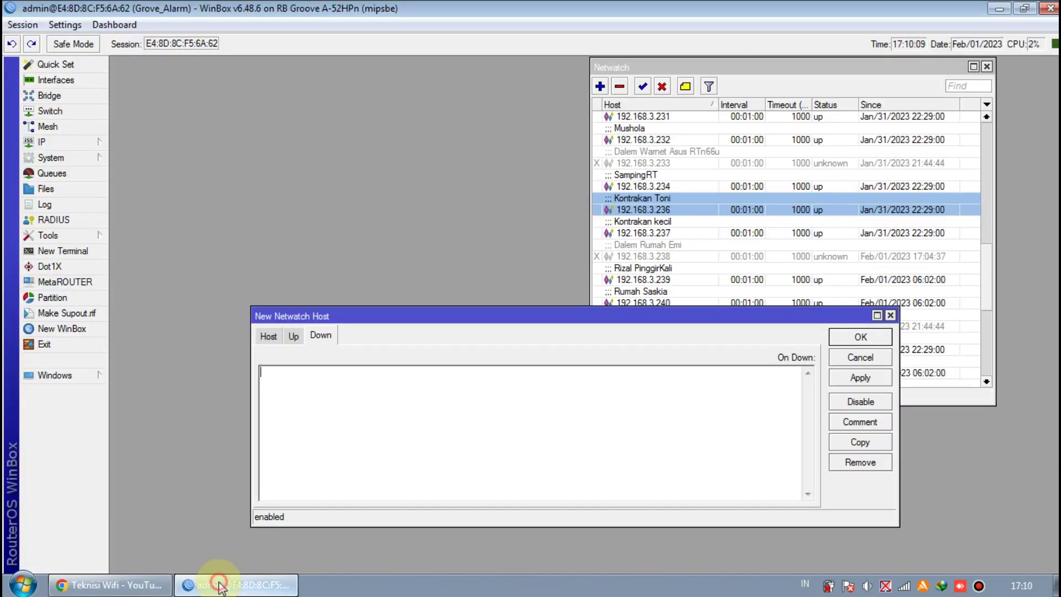
pyautogui.rightClick(344, 403)
pyautogui.click(391, 253)
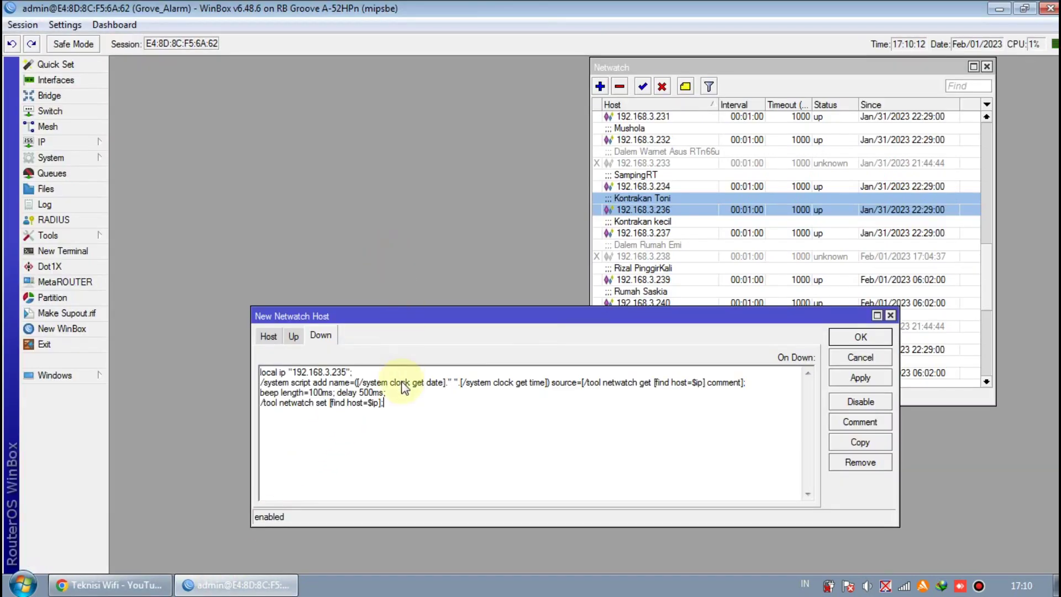
# - Switch to Chrome and reread the post's note about replacing the IP with that of the monitored device
pyautogui.click(117, 584)
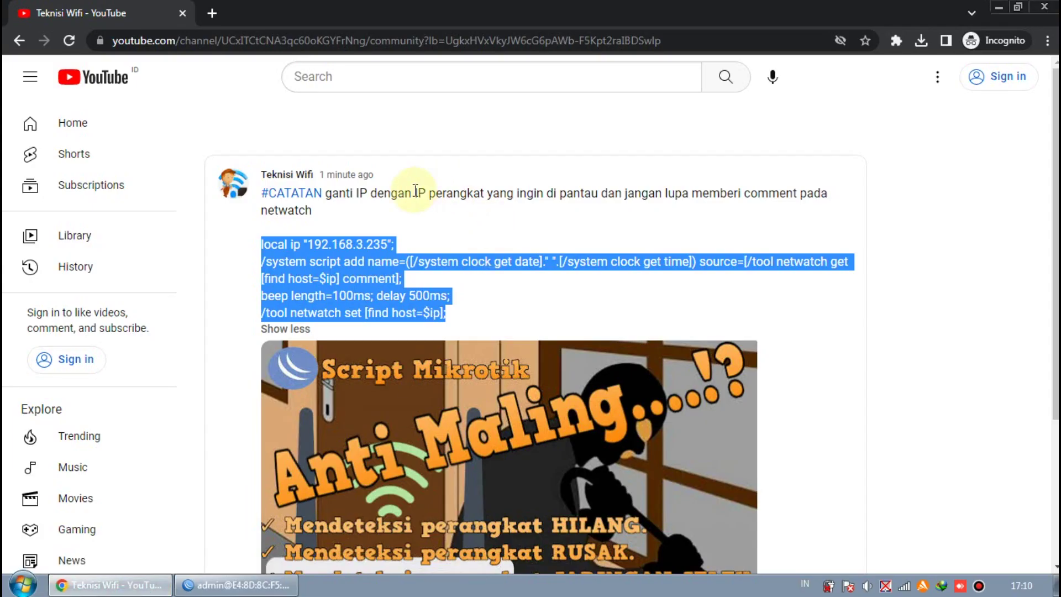
pyautogui.doubleClick(363, 192)
pyautogui.moveTo(378, 190); pyautogui.dragTo(426, 190)
pyautogui.click(426, 190)
pyautogui.doubleClick(590, 189)
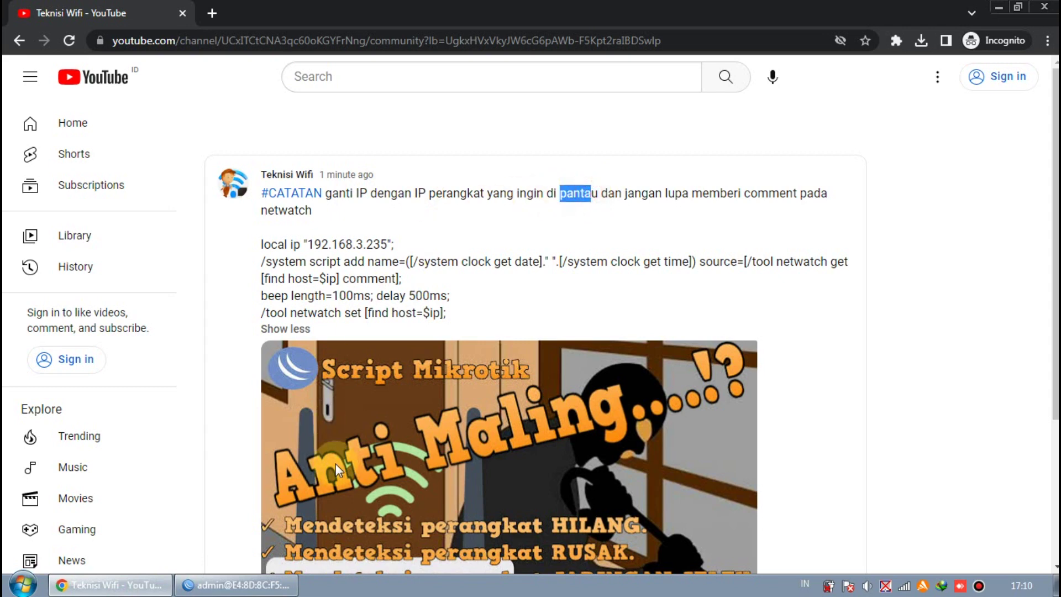
# - Switch back to WinBox and compare the IP address in the On Down script with the new entry's host address
pyautogui.click(236, 584)
pyautogui.click(338, 373)
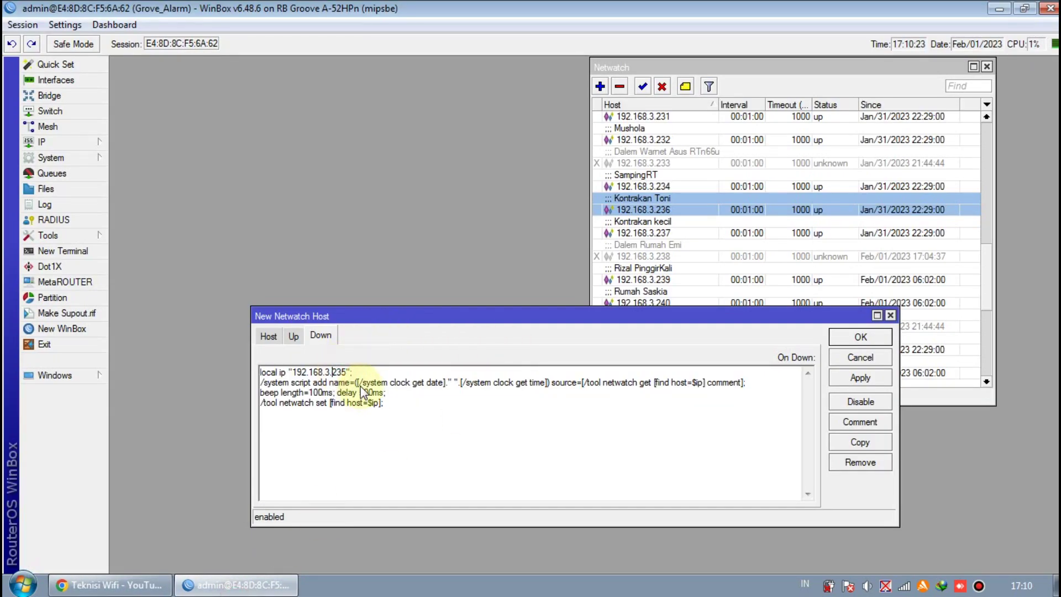
pyautogui.press('Right')
pyautogui.press('Right')
pyautogui.click(271, 337)
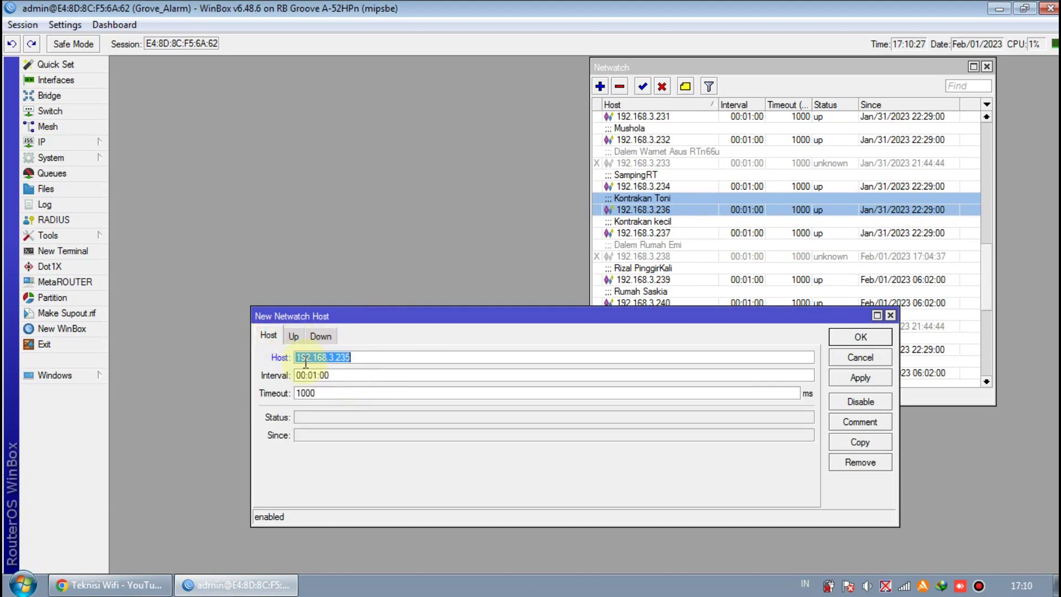
pyautogui.click(335, 358)
pyautogui.click(319, 337)
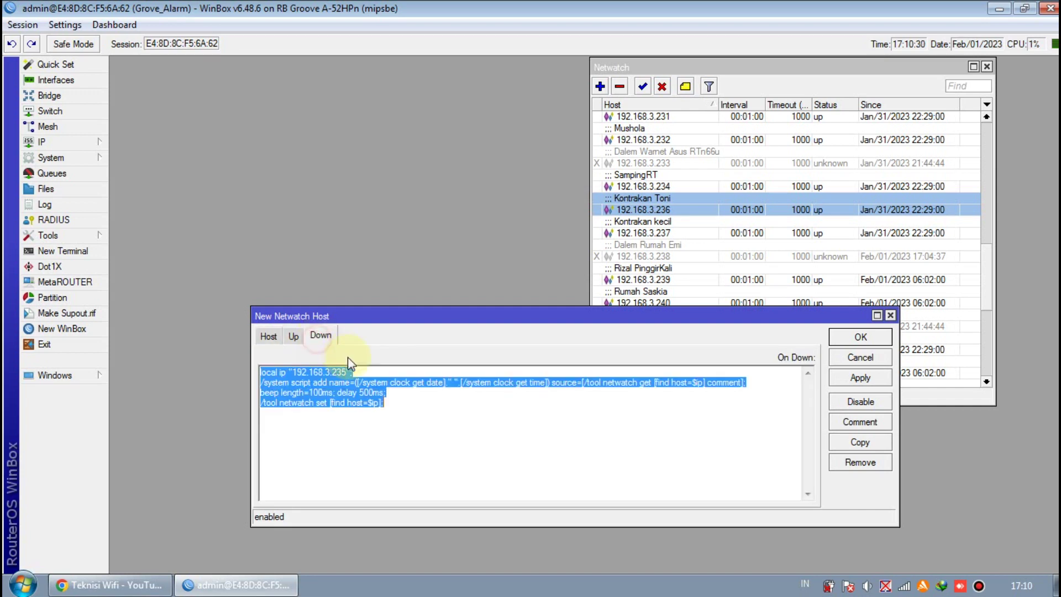
pyautogui.click(269, 336)
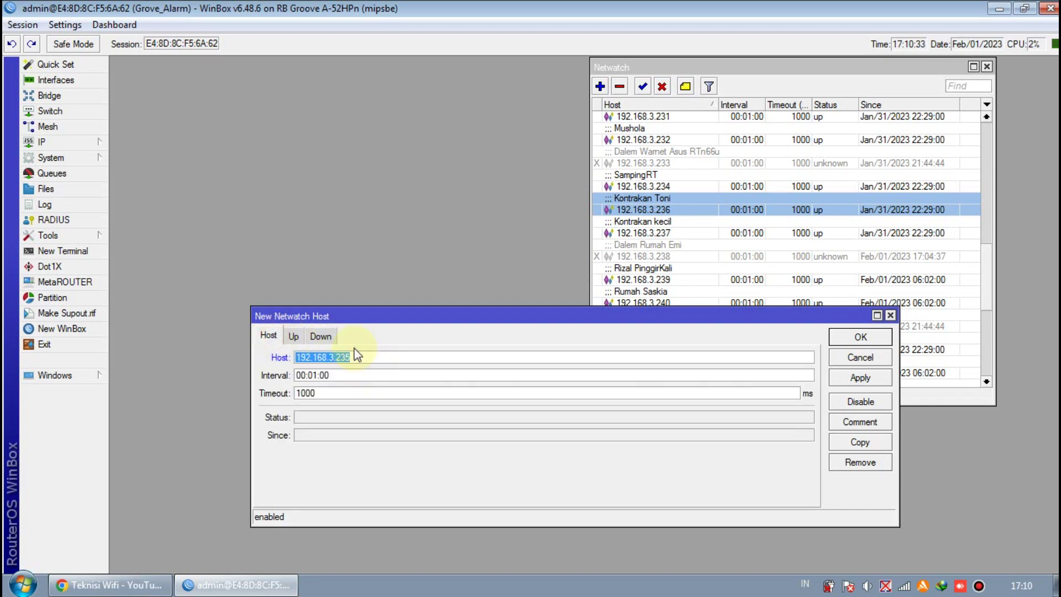
pyautogui.click(365, 359)
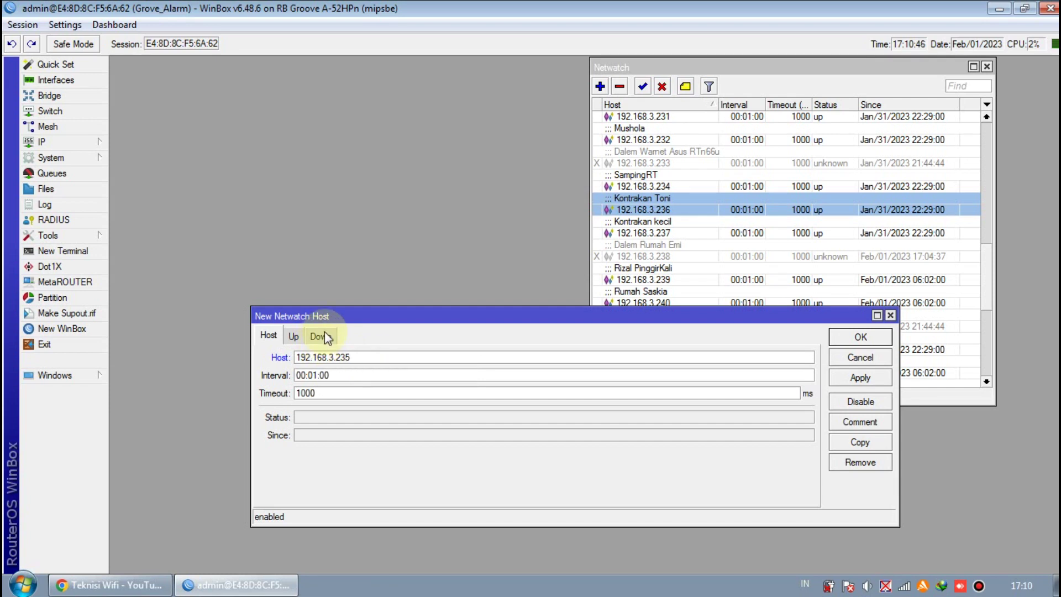
# - Recheck the script's local ip line against the highlighted host address, leaving both unchanged
pyautogui.click(326, 338)
pyautogui.click(355, 374)
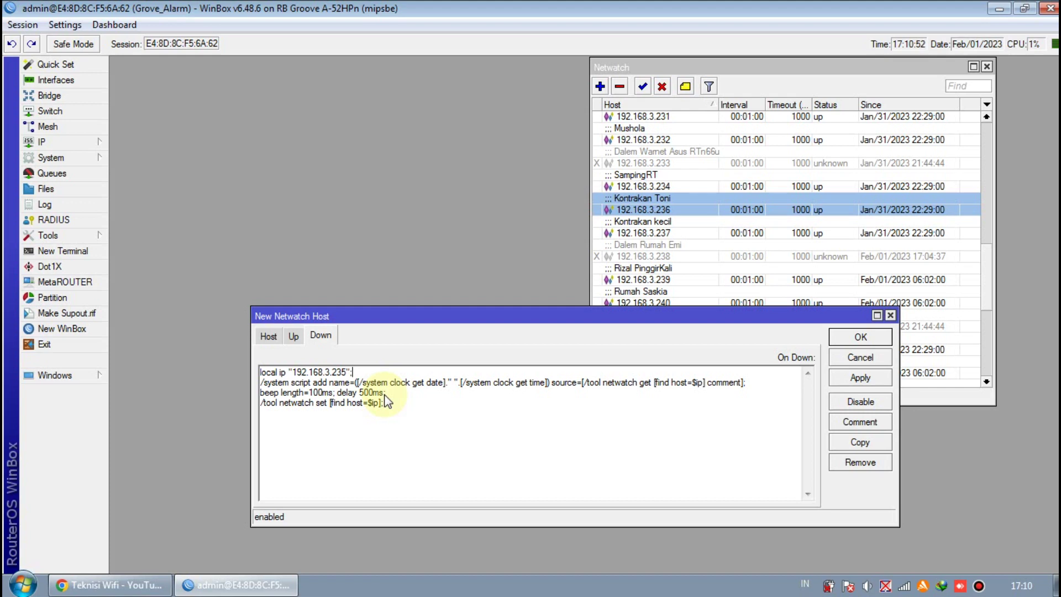
pyautogui.press('Left')
pyautogui.press('Left')
pyautogui.click(271, 342)
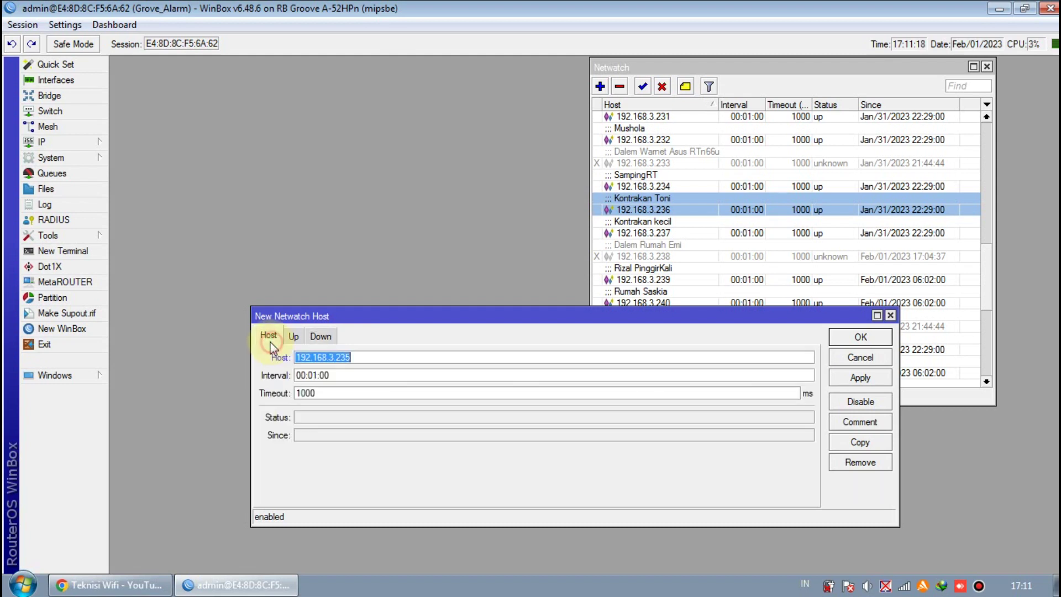
pyautogui.moveTo(316, 358); pyautogui.dragTo(379, 357)
pyautogui.click(377, 357)
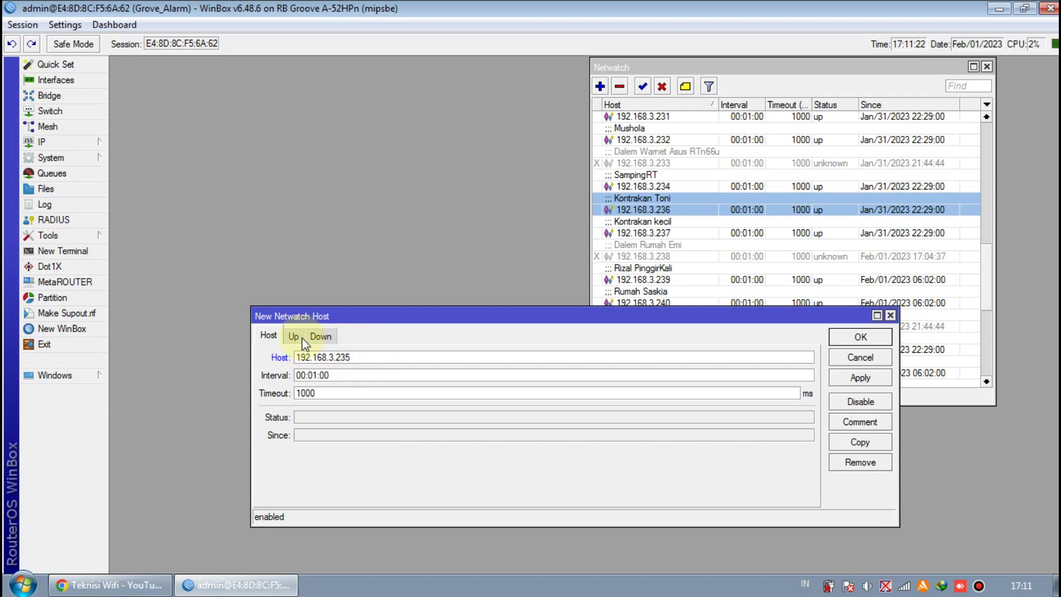
# - Check the IP address in the On Down script once more and apply the new Netwatch host 192.168.3.235
pyautogui.click(321, 336)
pyautogui.click(321, 380)
pyautogui.moveTo(293, 373); pyautogui.dragTo(348, 382)
pyautogui.click(343, 374)
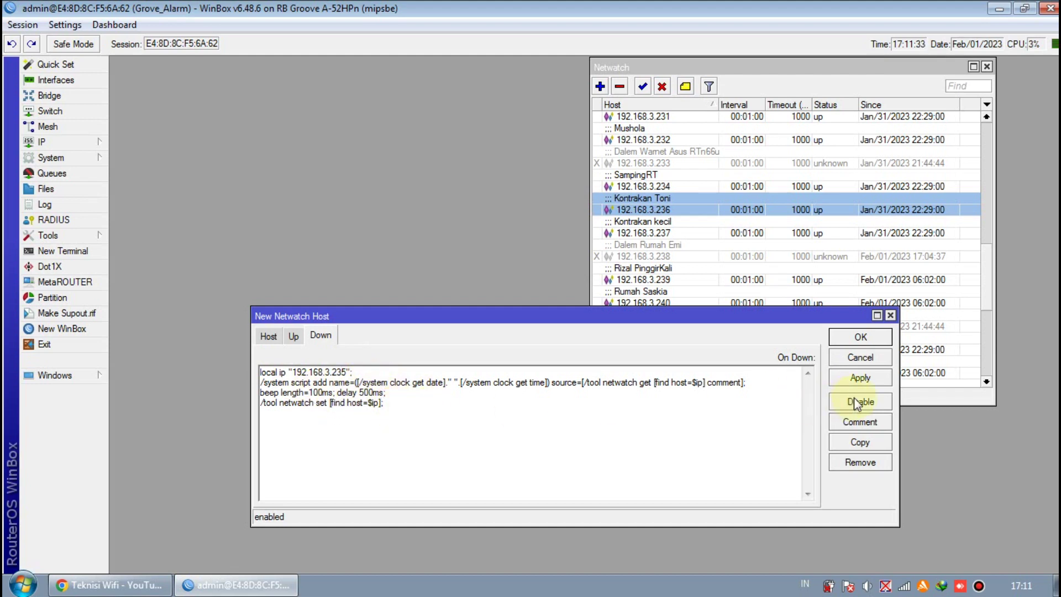
pyautogui.click(872, 381)
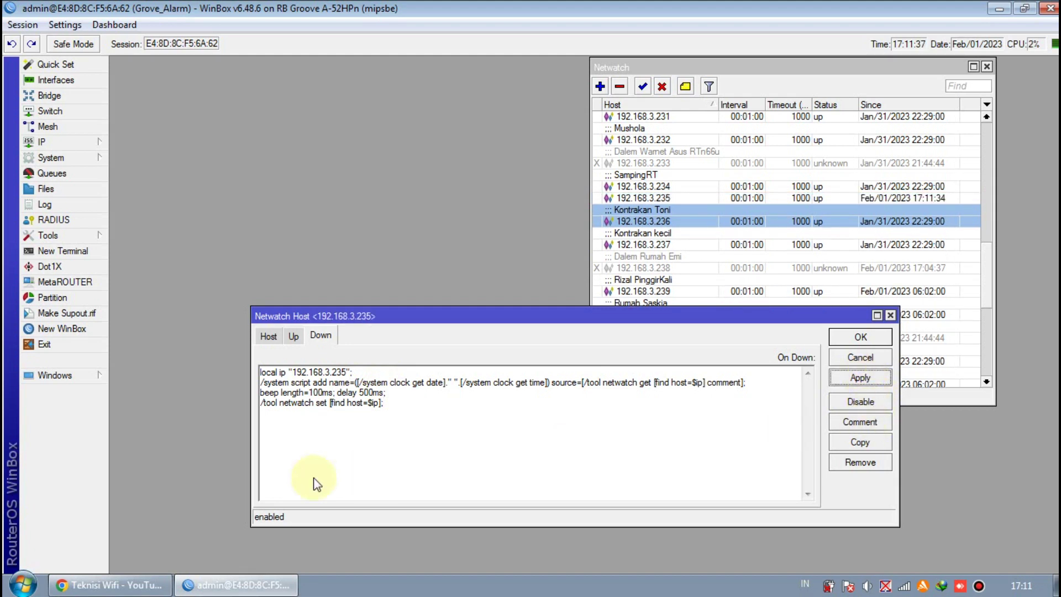
# - Check the post's comment reminder in Chrome, and in WinBox set the comment of Netwatch host 192.168.3.235 to RumahSaya
pyautogui.click(139, 584)
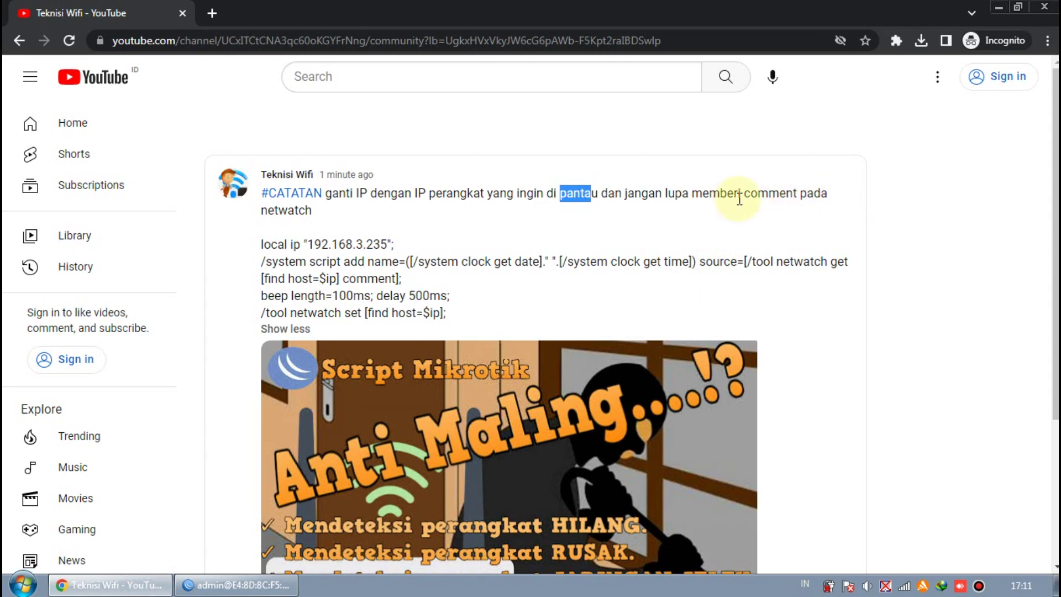
pyautogui.moveTo(744, 195); pyautogui.dragTo(798, 198)
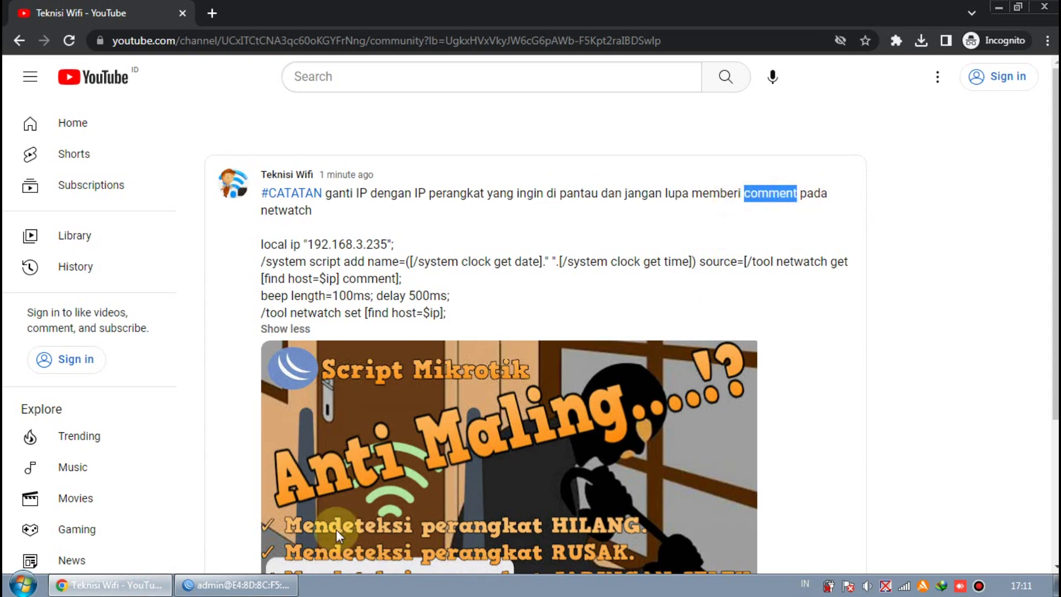
pyautogui.click(236, 585)
pyautogui.click(836, 422)
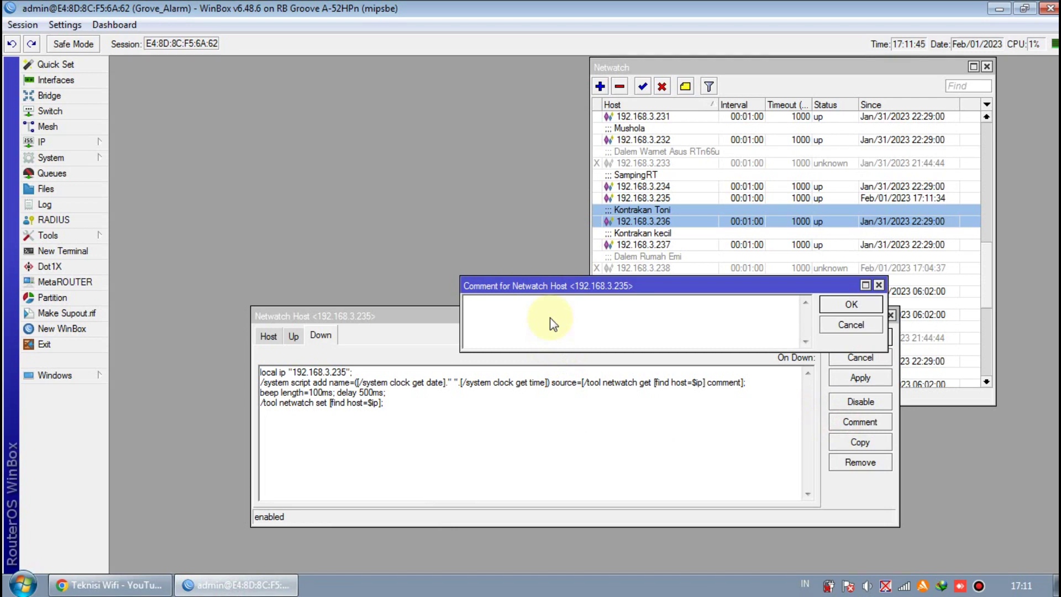
pyautogui.write('Rumah')
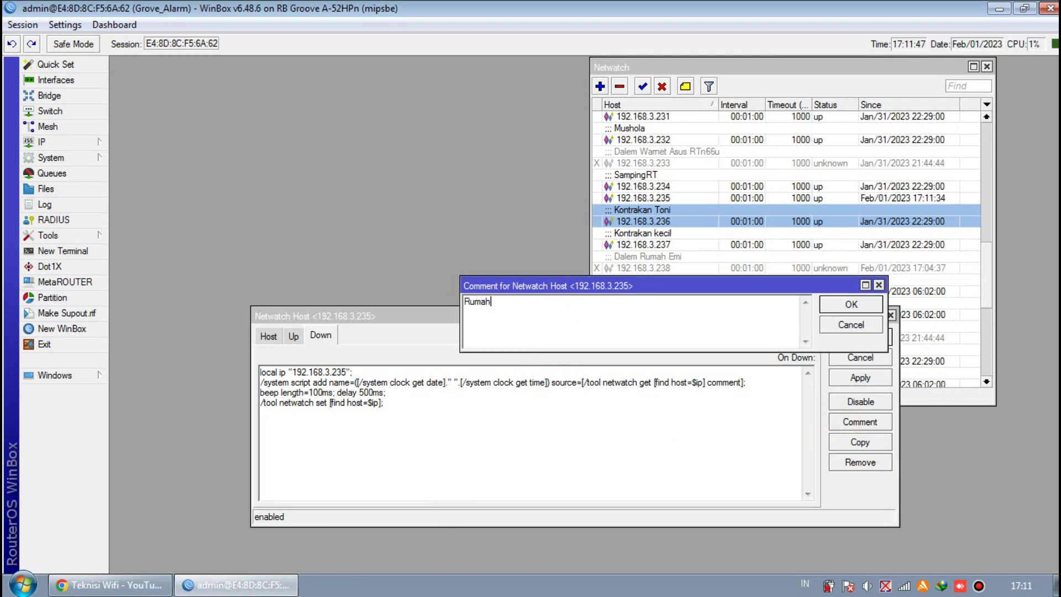
pyautogui.write('Saya')
pyautogui.click(837, 309)
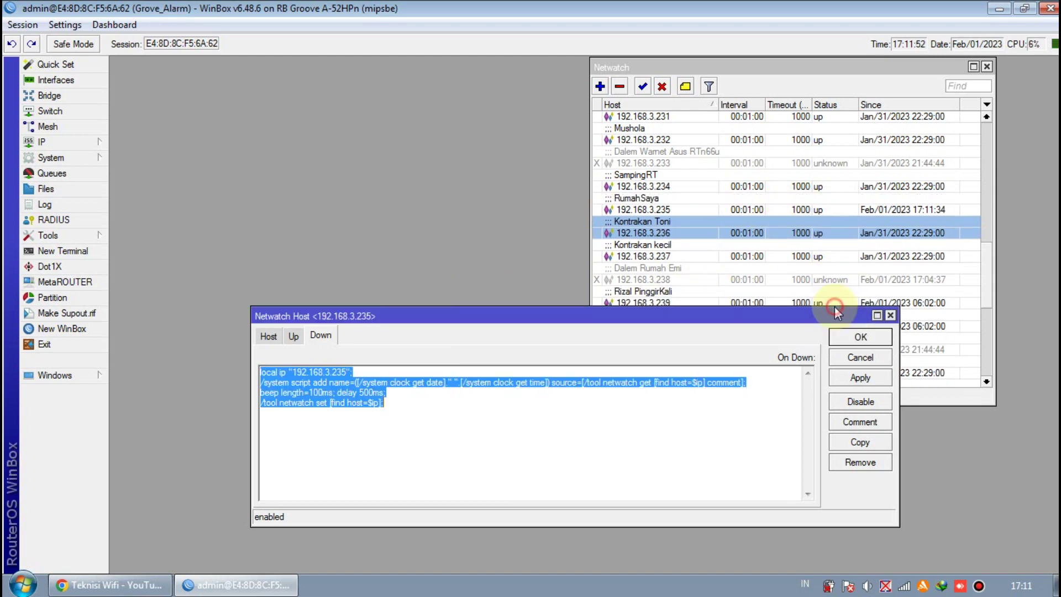
# - Select the RumahSaya entry in the Netwatch list and save and close its host settings
pyautogui.click(641, 209)
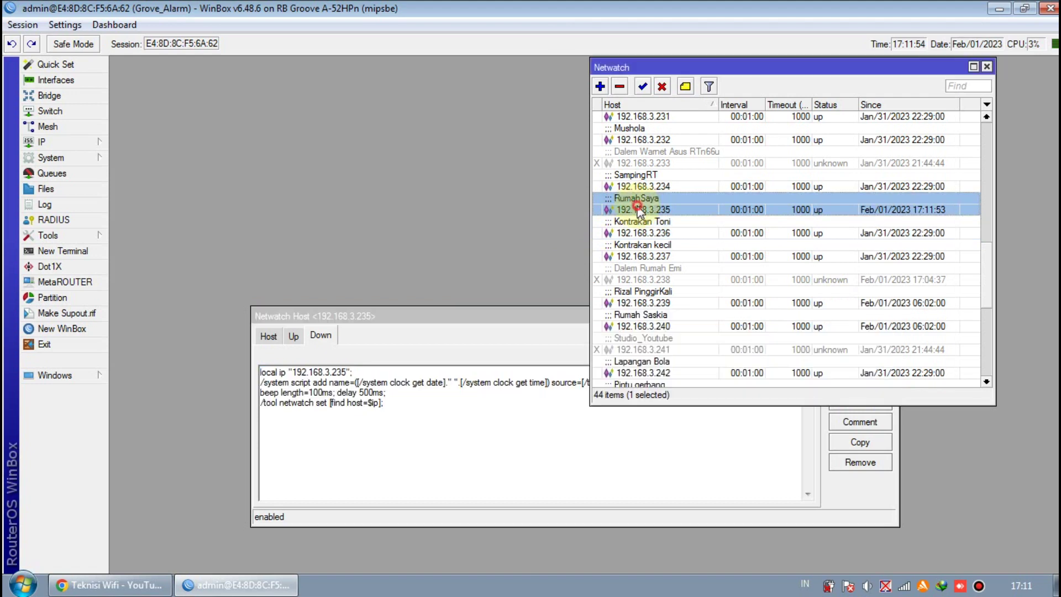
pyautogui.click(491, 321)
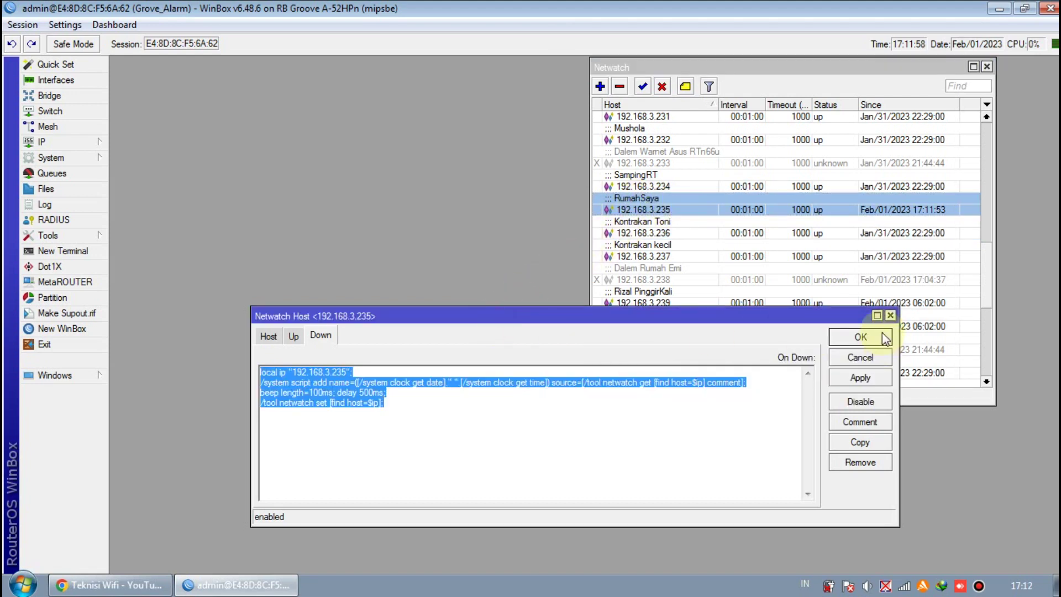
pyautogui.click(861, 337)
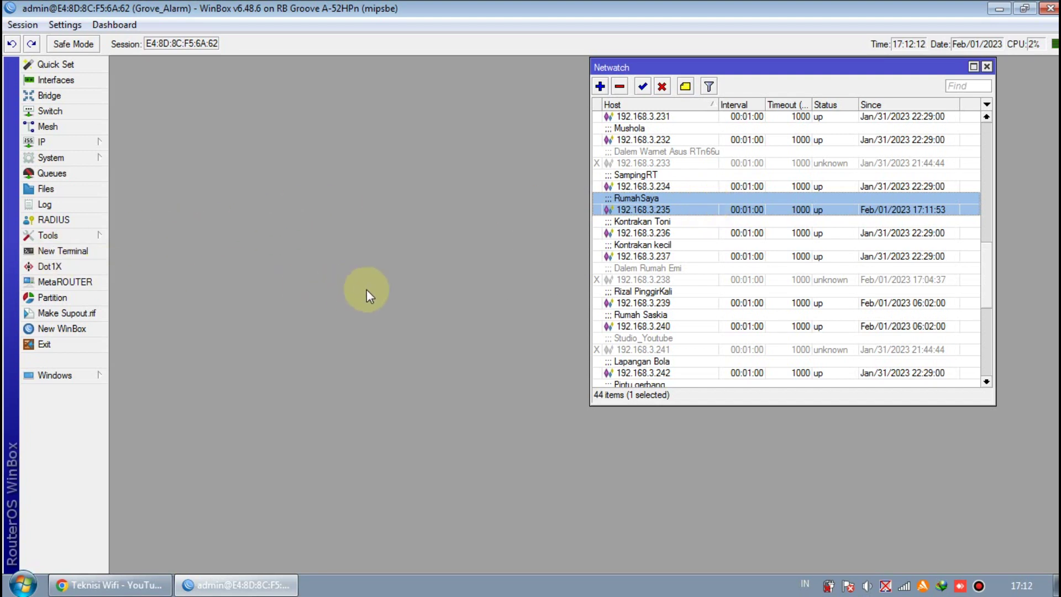
# - Open the settings of the RumahSaya Netwatch host and copy its host address
pyautogui.doubleClick(705, 210)
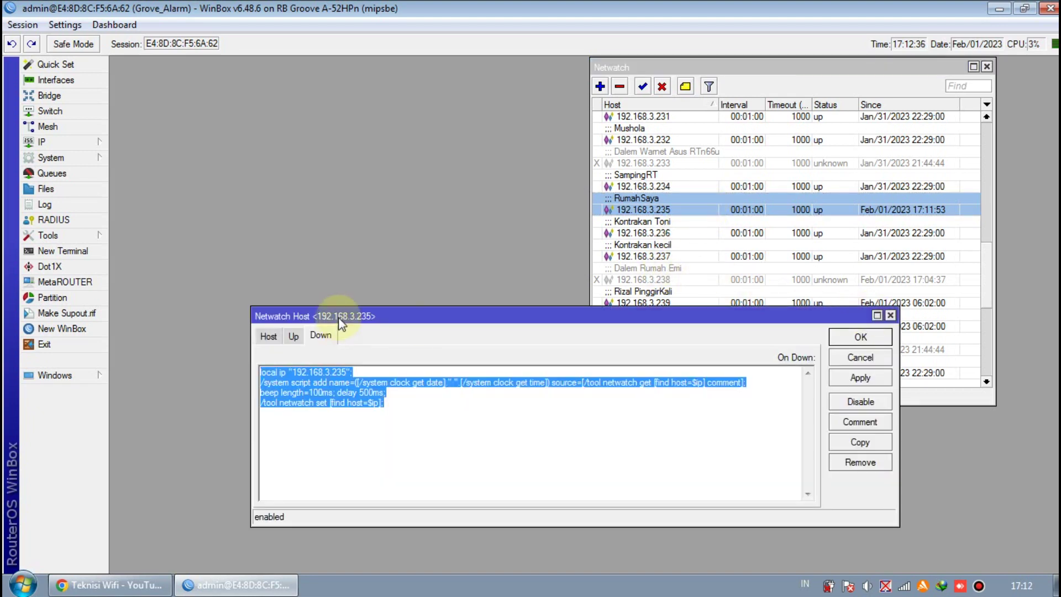
pyautogui.click(268, 335)
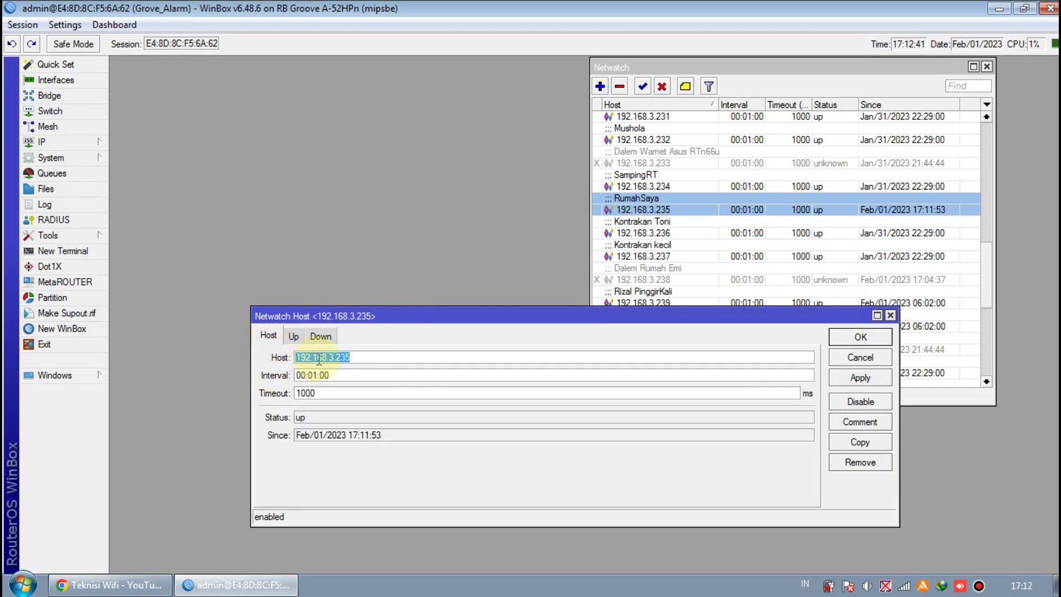
pyautogui.click(349, 357)
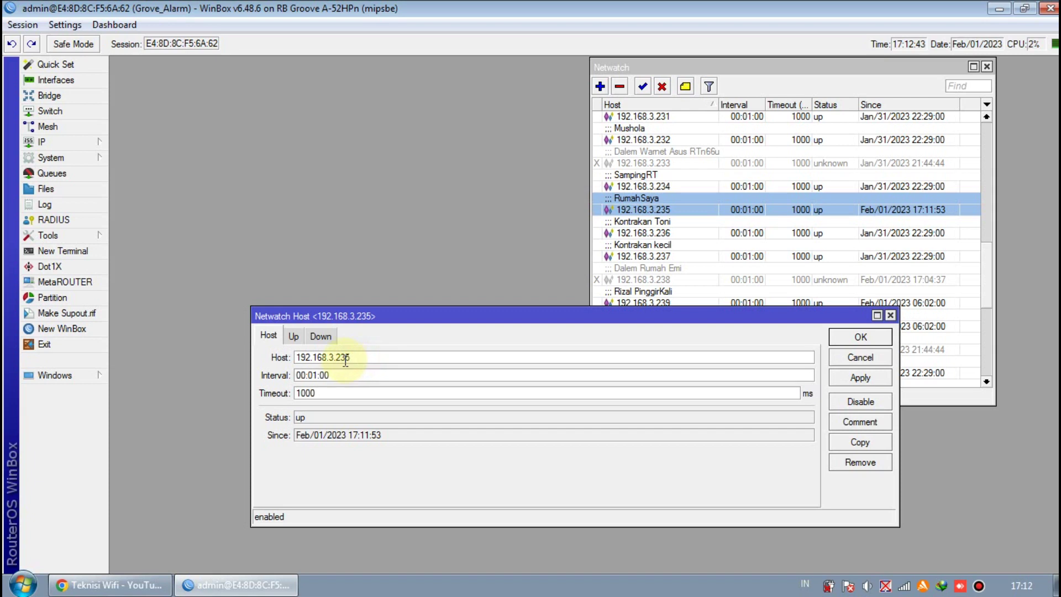
pyautogui.doubleClick(349, 356)
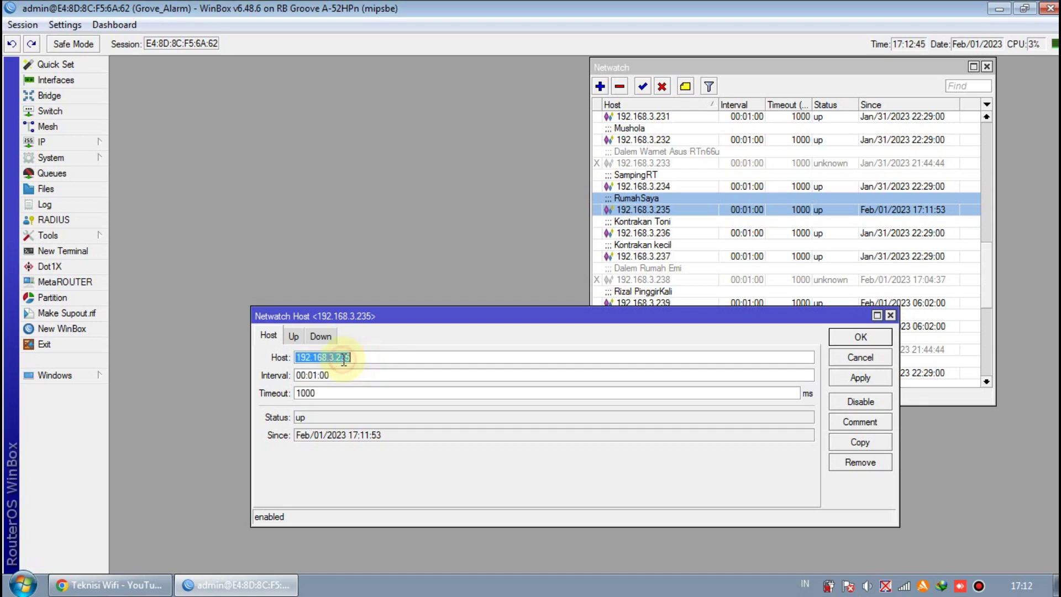
pyautogui.rightClick(344, 359)
pyautogui.click(394, 387)
pyautogui.rightClick(315, 357)
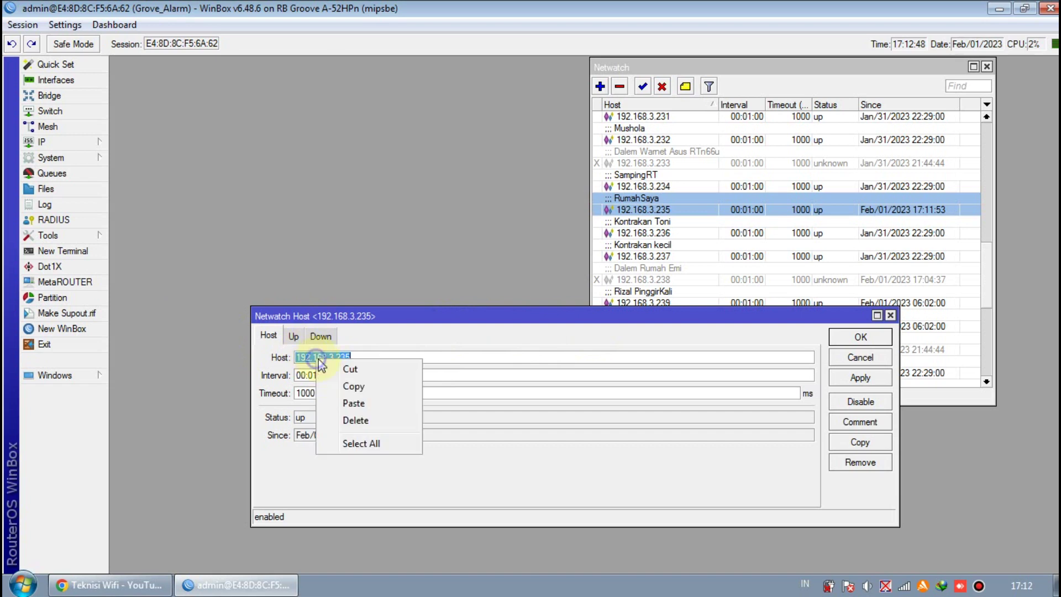
pyautogui.click(360, 387)
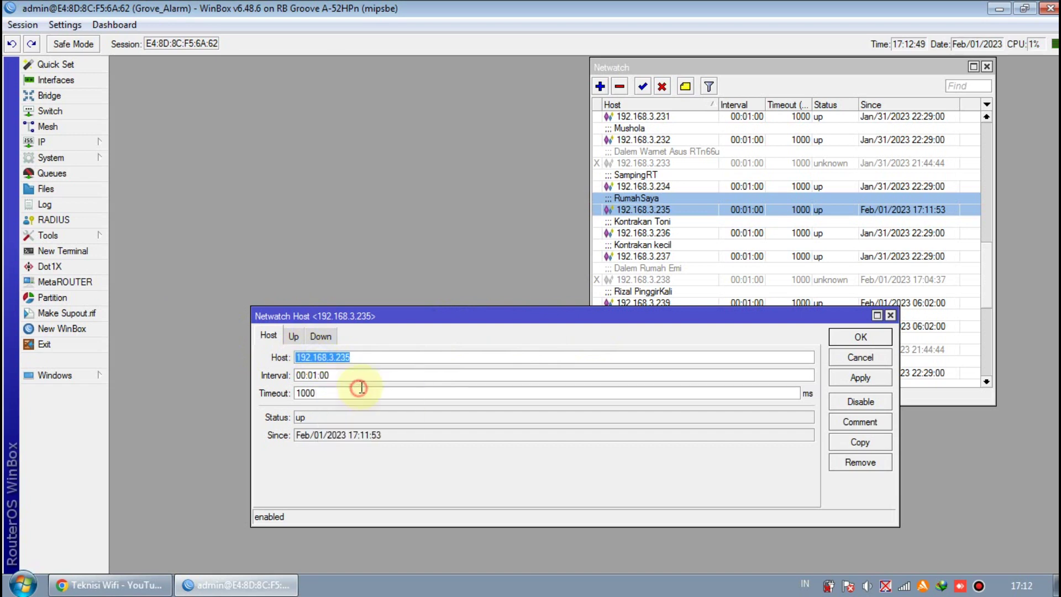
# - Ping the copied address 192.168.3.235 with the Ping tool, then stop the test
pyautogui.click(88, 232)
pyautogui.click(127, 377)
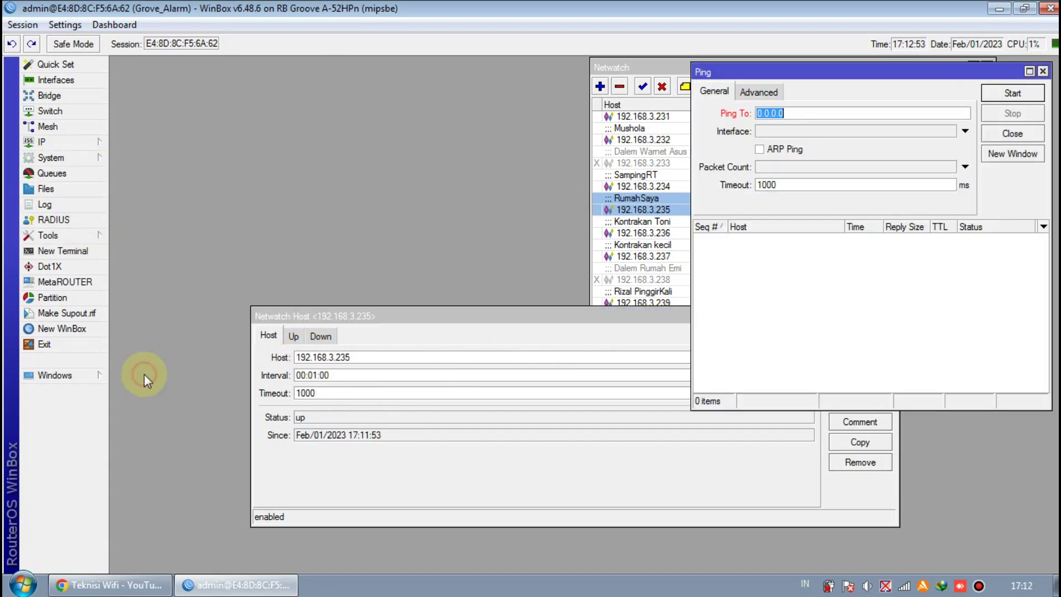
pyautogui.rightClick(843, 112)
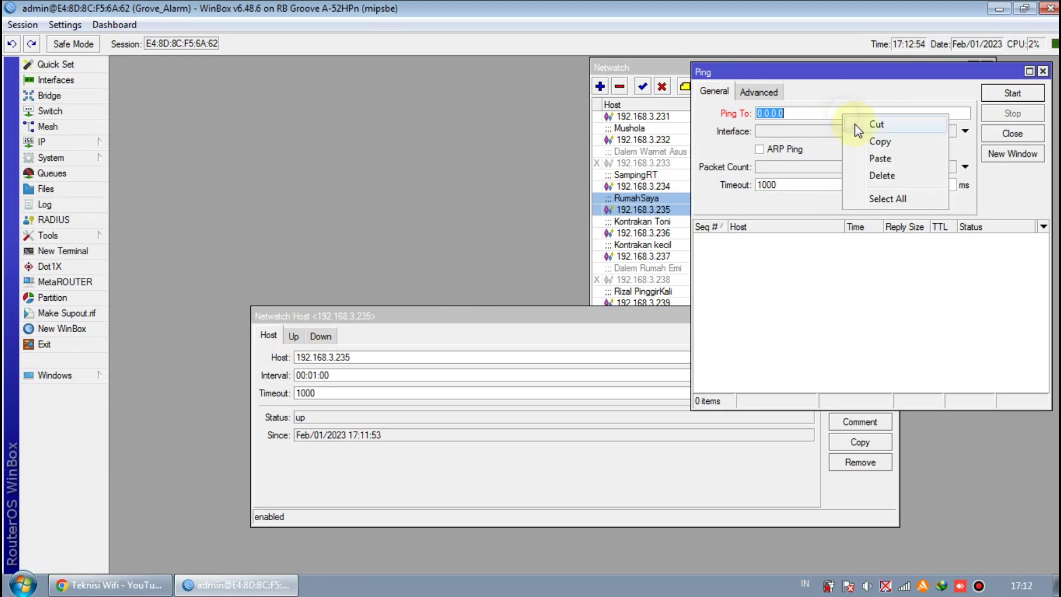
pyautogui.click(876, 156)
pyautogui.click(995, 95)
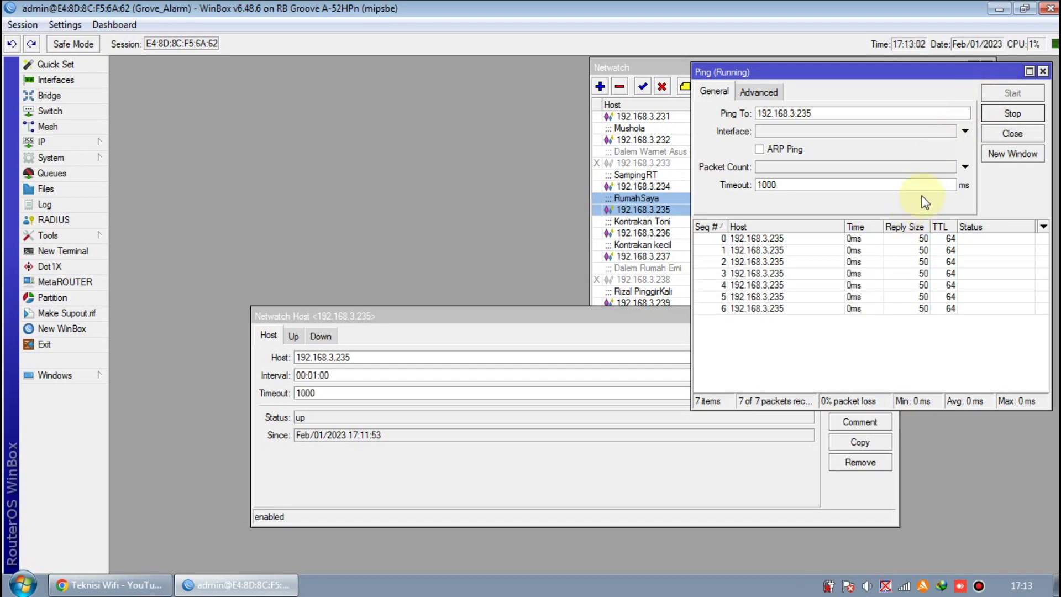
pyautogui.click(998, 116)
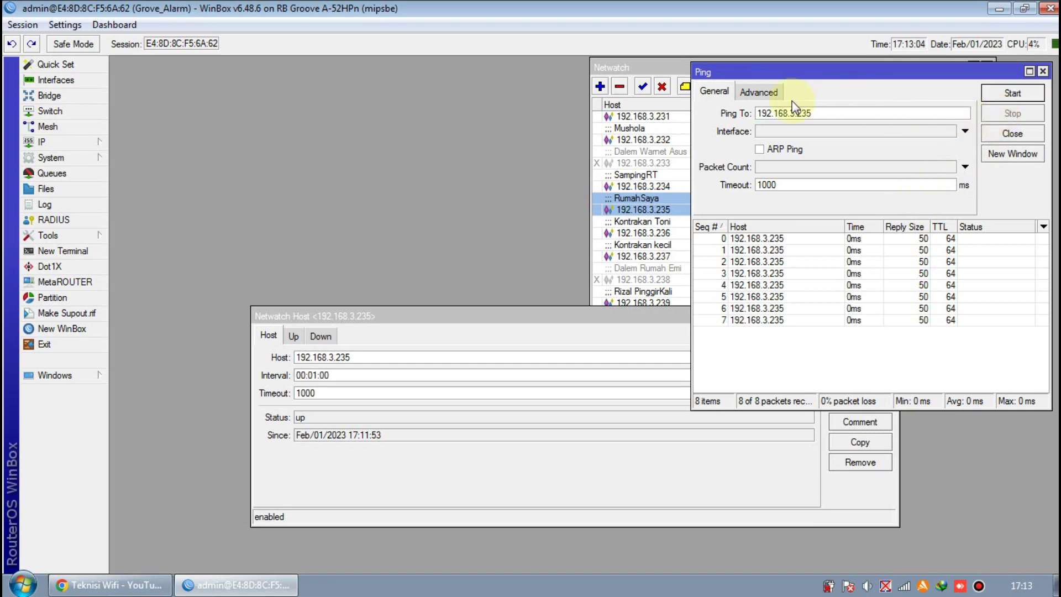
# - Set the ping packet size to 50000 and start pinging 192.168.3.235 again
pyautogui.click(770, 93)
pyautogui.click(781, 131)
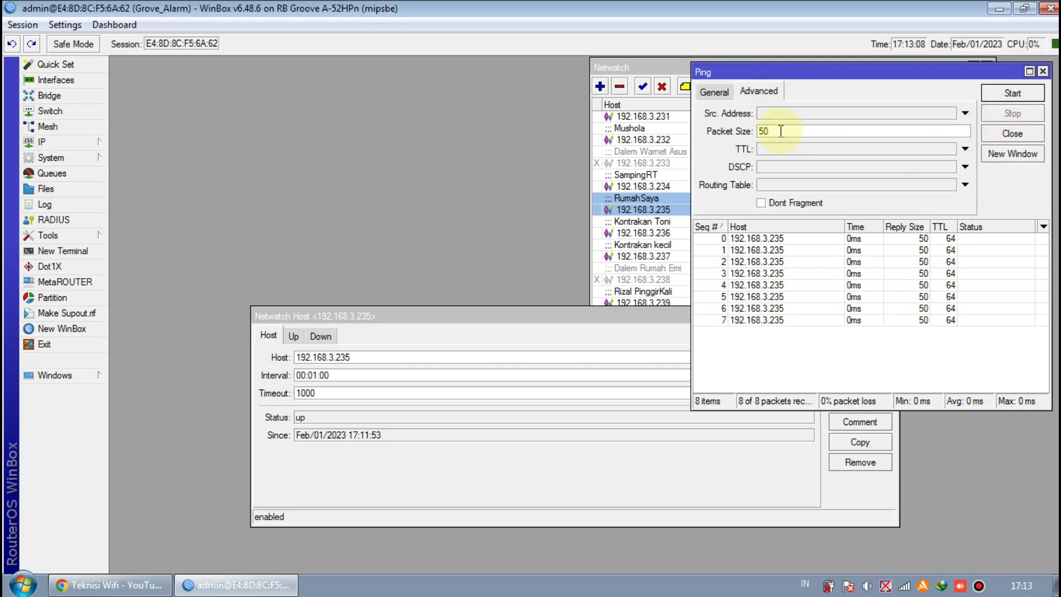
pyautogui.write('000')
pyautogui.click(1032, 93)
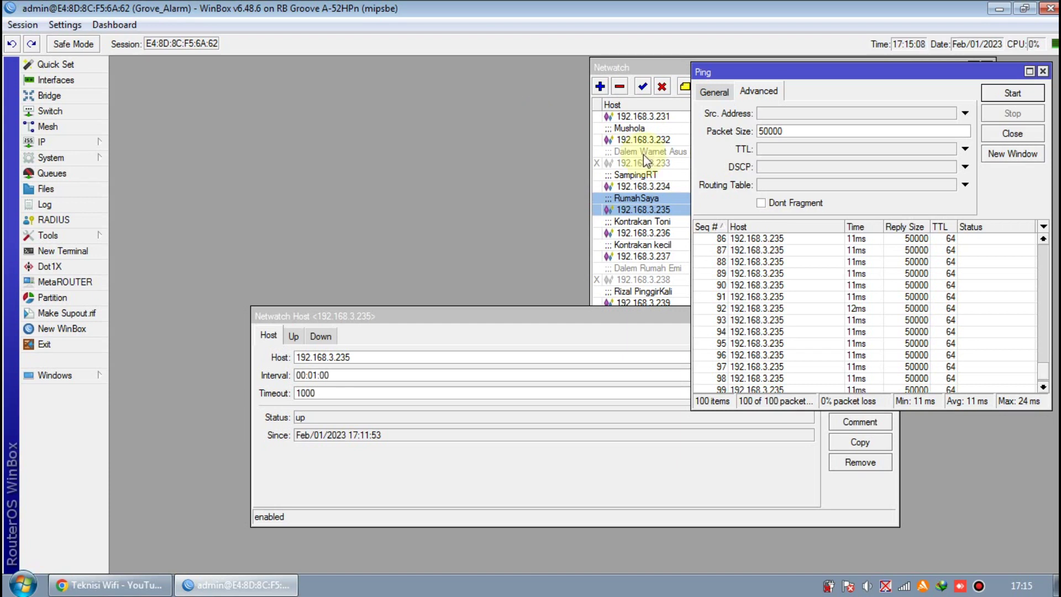
# - Re-enter the packet size as 50000, rerun the ping to 192.168.3.235, then stop it and close the Ping tool
pyautogui.moveTo(767, 131); pyautogui.dragTo(787, 131)
pyautogui.press('BackSpace')
pyautogui.write('000')
pyautogui.click(1001, 99)
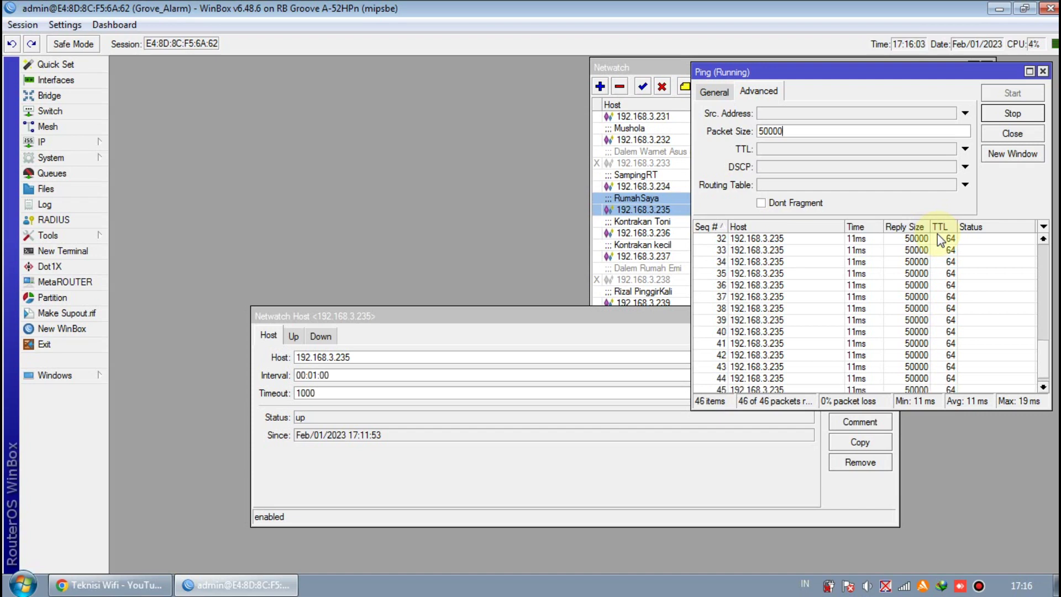
pyautogui.click(1022, 114)
pyautogui.click(1025, 136)
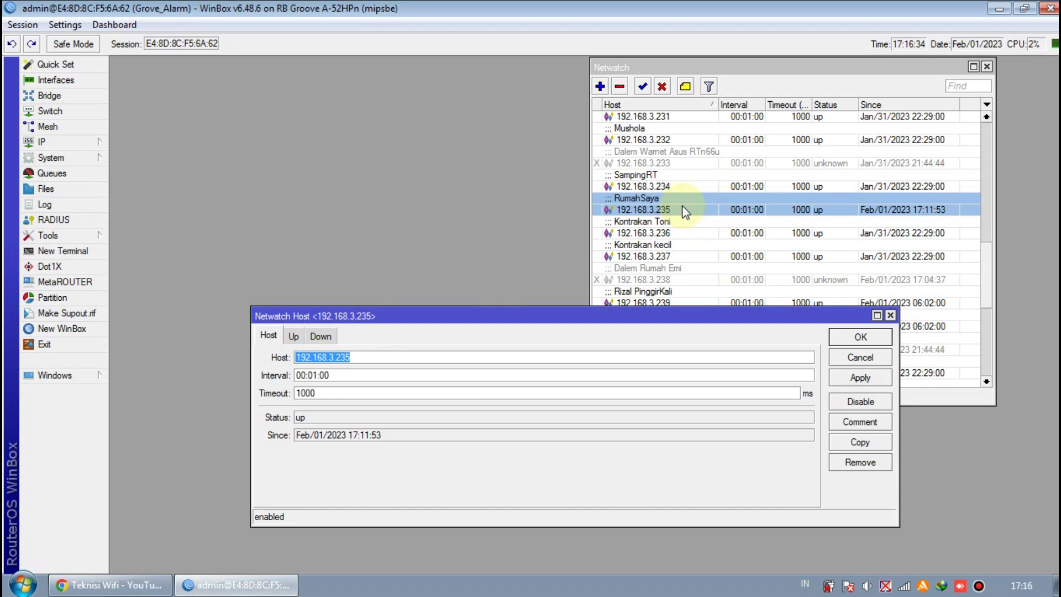
# - Review the On Down script, On Up script and host address of Netwatch host 192.168.3.235
pyautogui.click(315, 336)
pyautogui.click(298, 340)
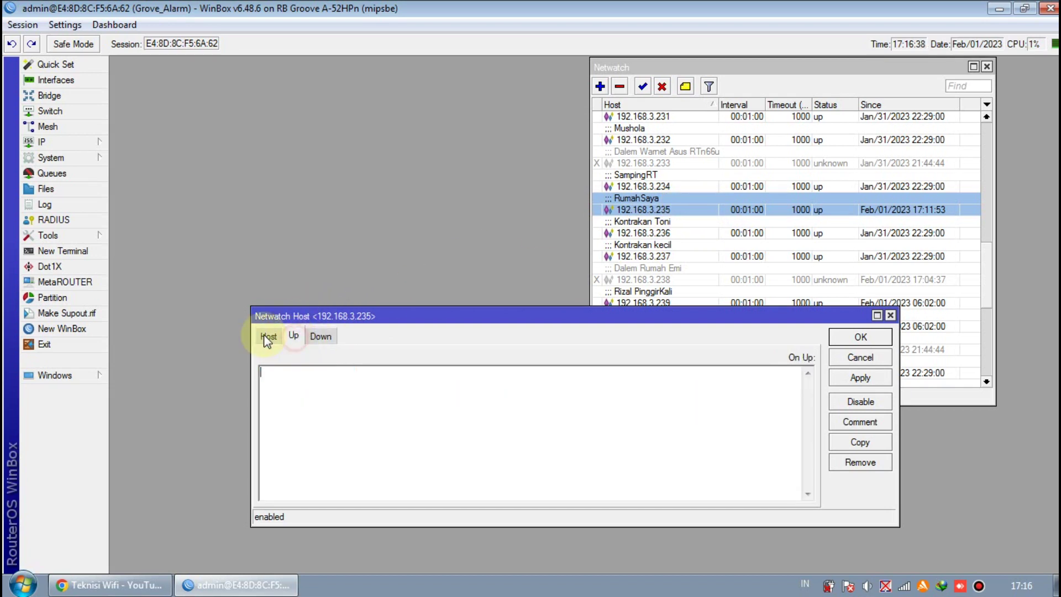
pyautogui.click(268, 335)
pyautogui.click(361, 359)
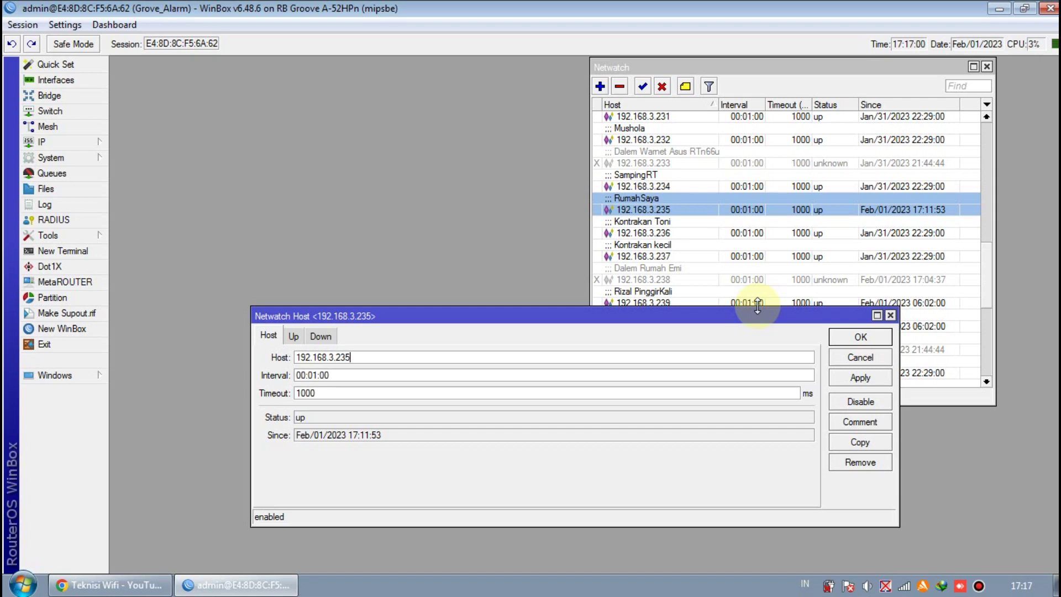
# - Switch from Chrome back to WinBox and connect the computer to the Wifi_Gratis (5G) wireless network
pyautogui.hotkey('alt', 'Tab')
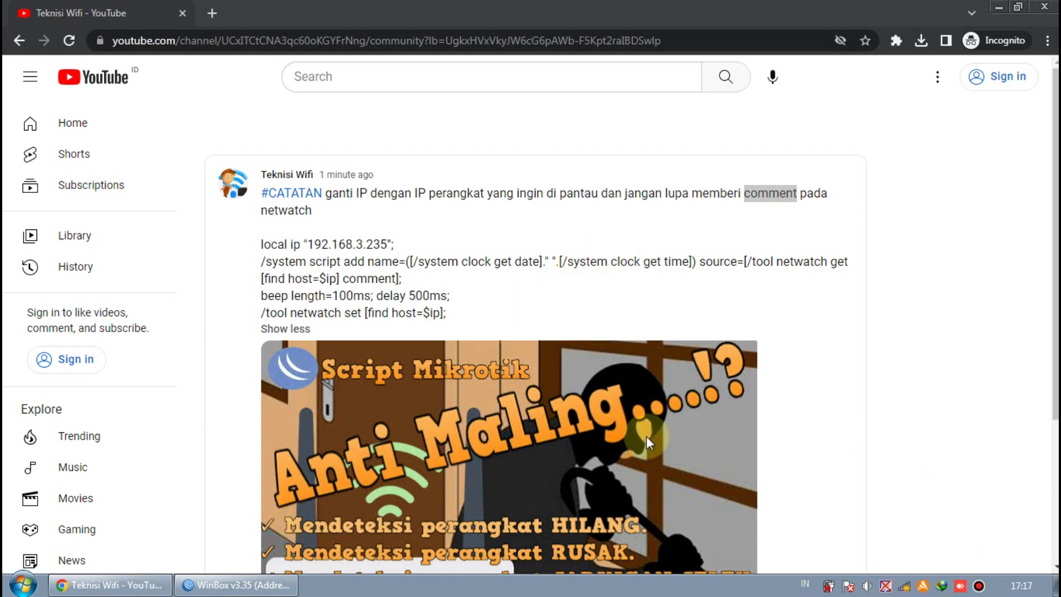
pyautogui.click(215, 585)
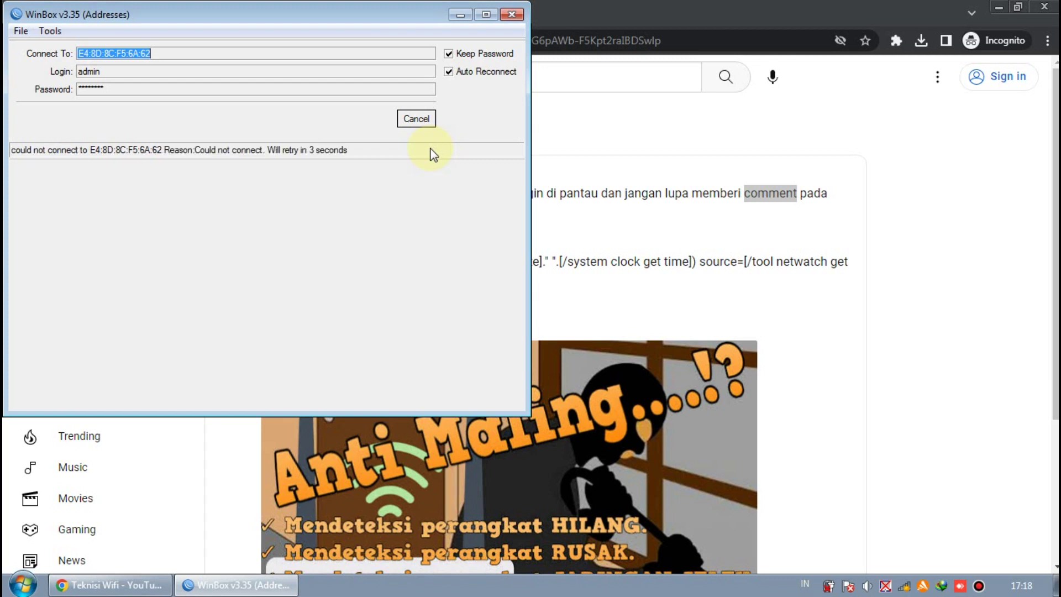
pyautogui.click(905, 587)
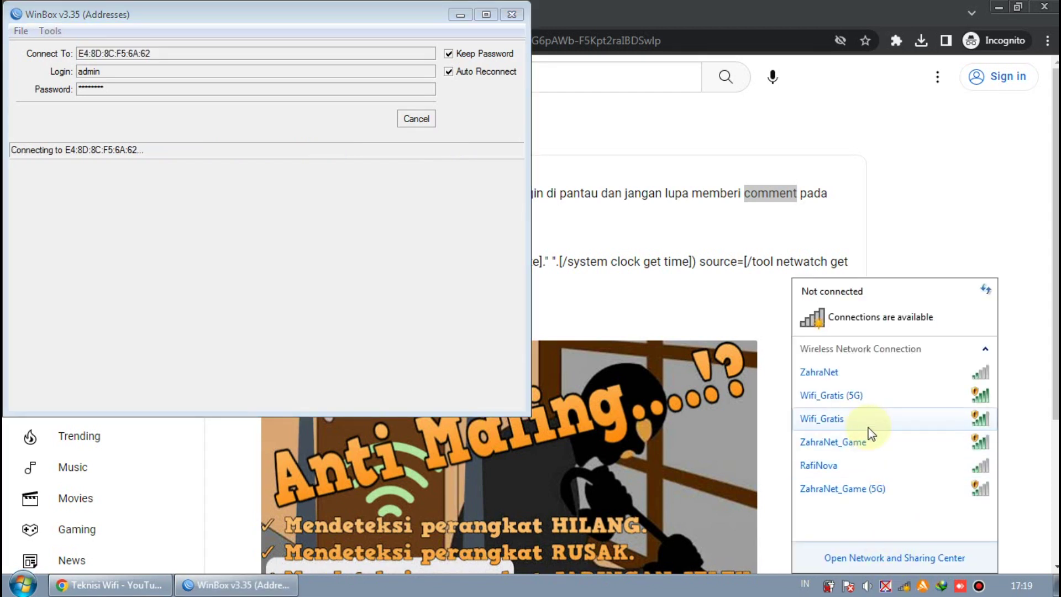
pyautogui.click(863, 397)
pyautogui.click(963, 420)
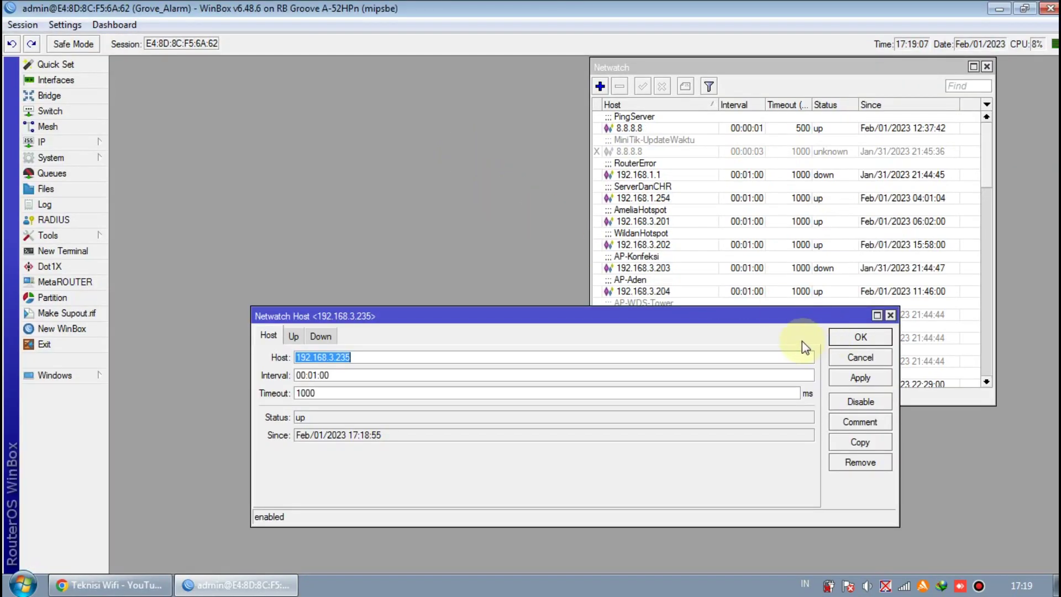
# - Close the settings of host 192.168.3.235 and look through the statuses in the Netwatch list
pyautogui.click(891, 316)
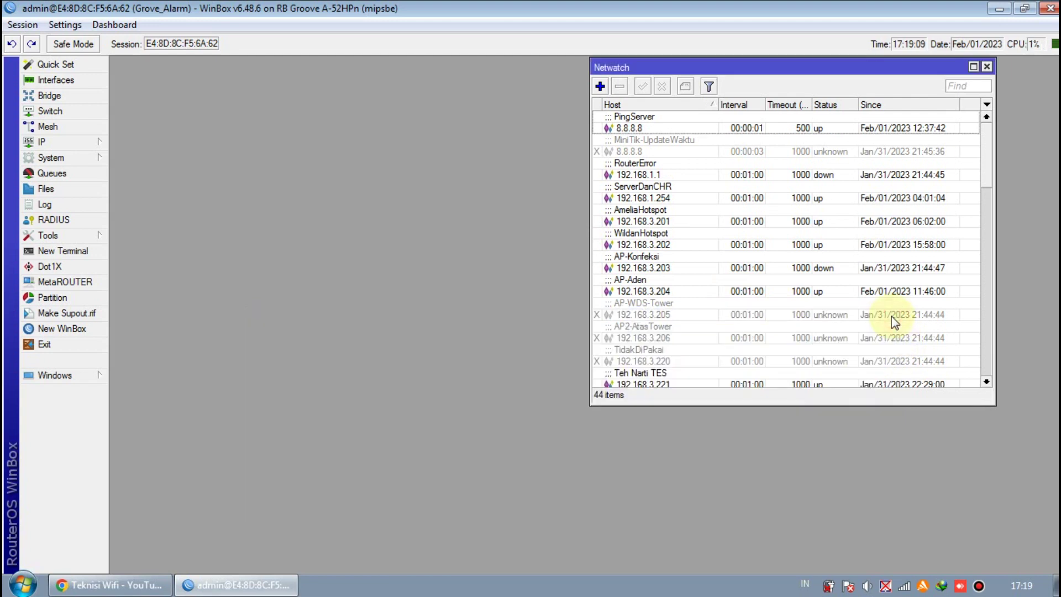
pyautogui.moveTo(987, 151); pyautogui.dragTo(993, 314)
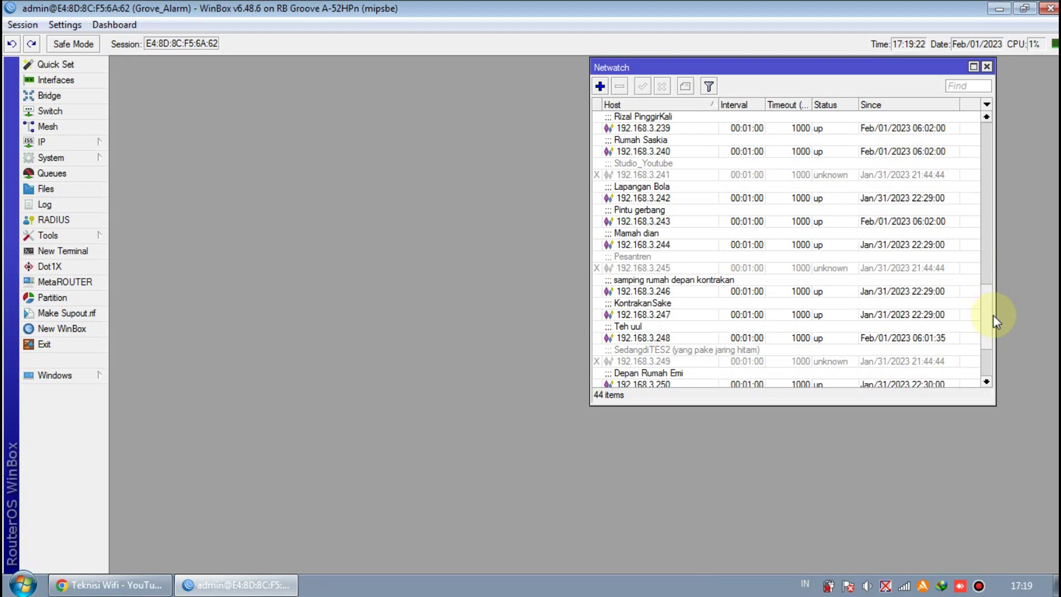
pyautogui.moveTo(993, 315); pyautogui.dragTo(999, 154)
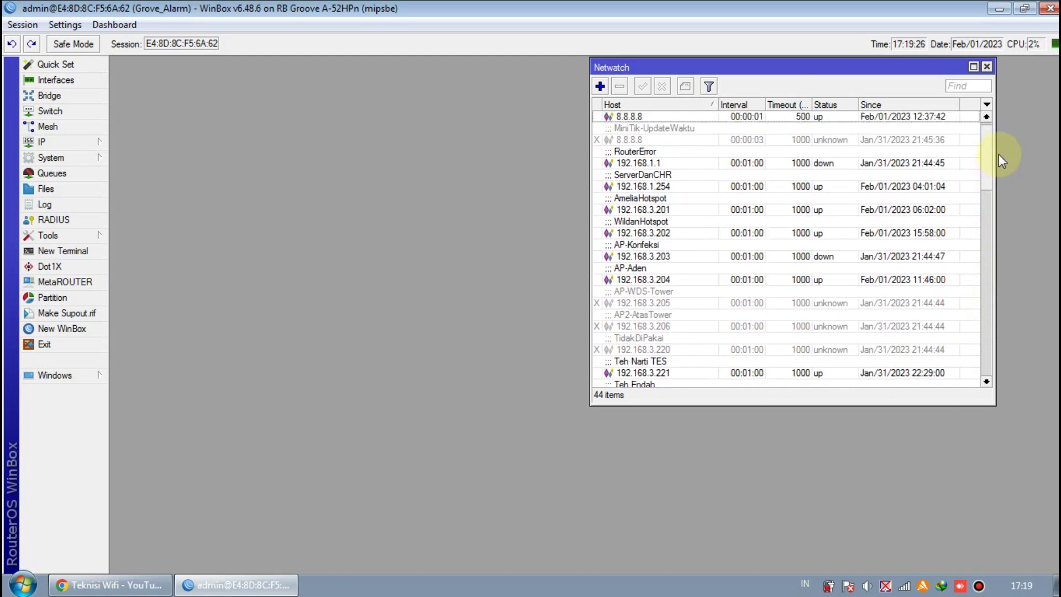
# - Check the On Down and On Up scripts of the RouterError host 192.168.1.1, then close its settings
pyautogui.click(829, 176)
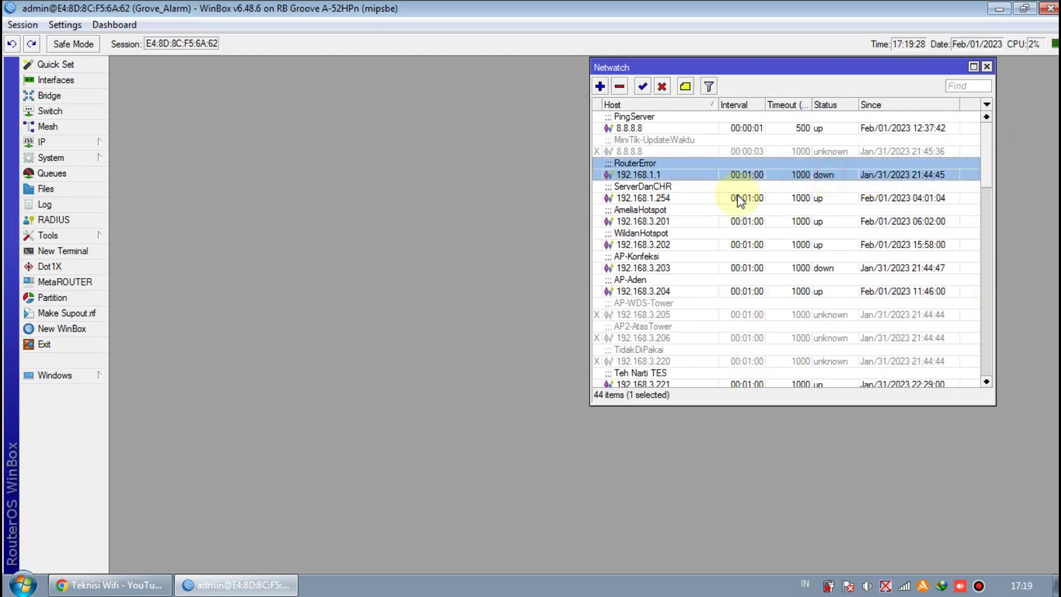
pyautogui.doubleClick(751, 176)
pyautogui.click(320, 337)
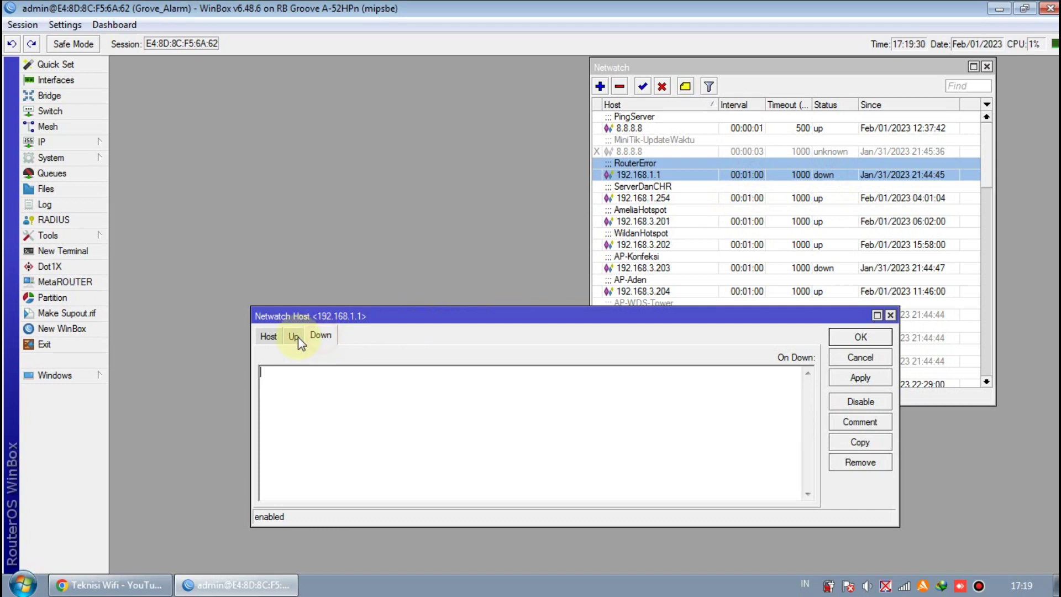
pyautogui.click(294, 336)
pyautogui.click(318, 336)
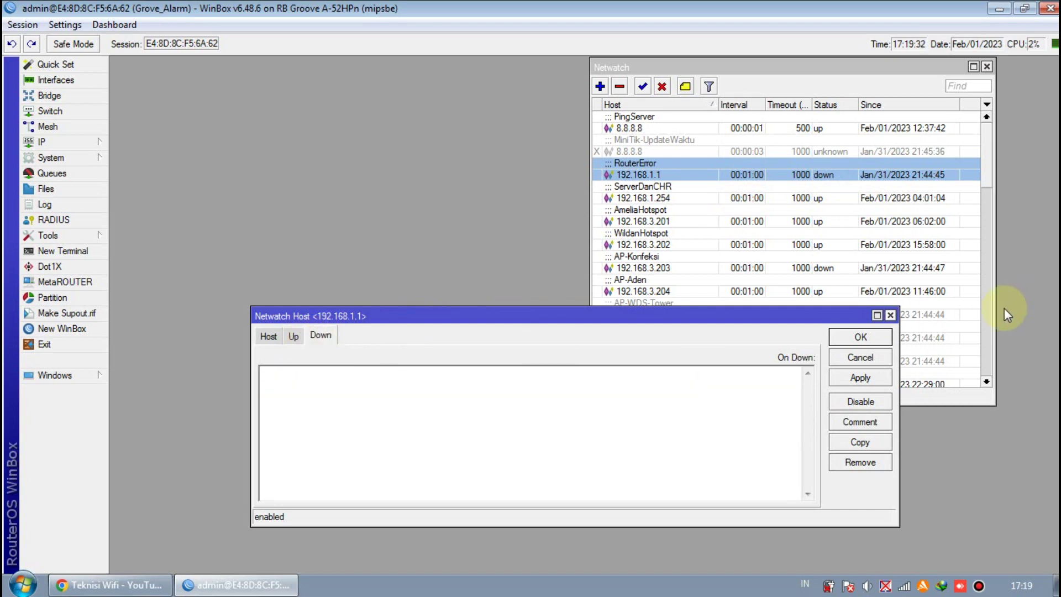
pyautogui.click(890, 315)
# - Find and select the RumahSaya entry in the Netwatch list
pyautogui.moveTo(991, 177); pyautogui.dragTo(1005, 297)
pyautogui.click(754, 143)
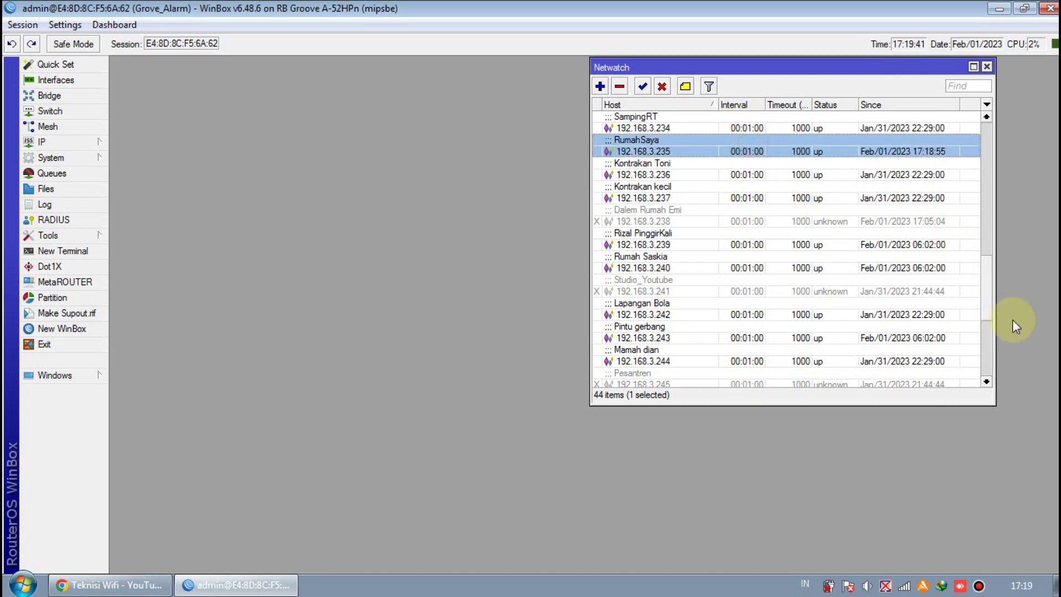
pyautogui.moveTo(991, 296); pyautogui.dragTo(990, 275)
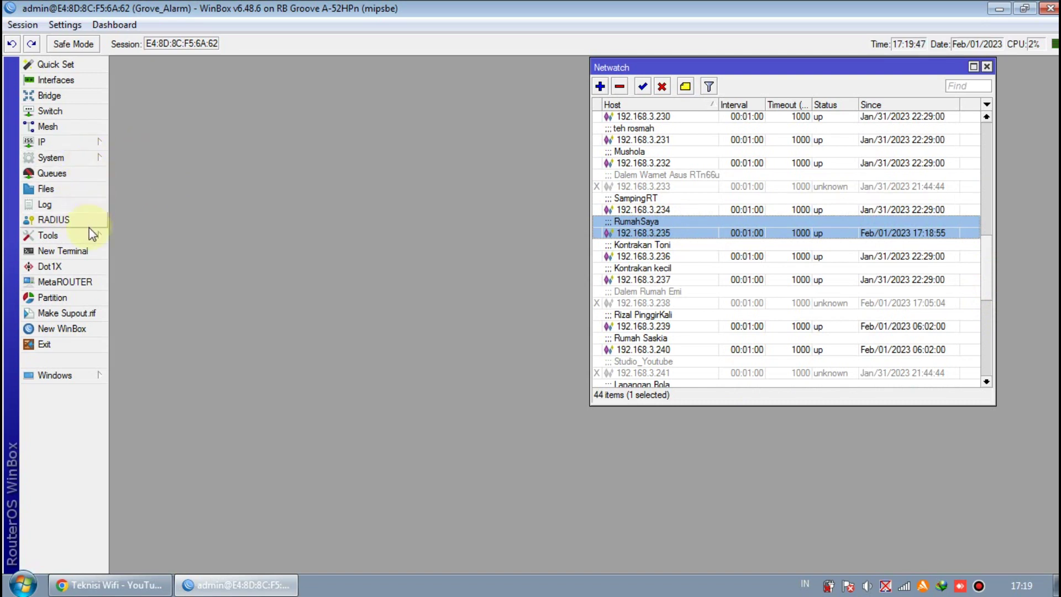
# - Open the system script list, inspect the source of the script feb/01/2023 17:18:53, and close that script
pyautogui.click(82, 157)
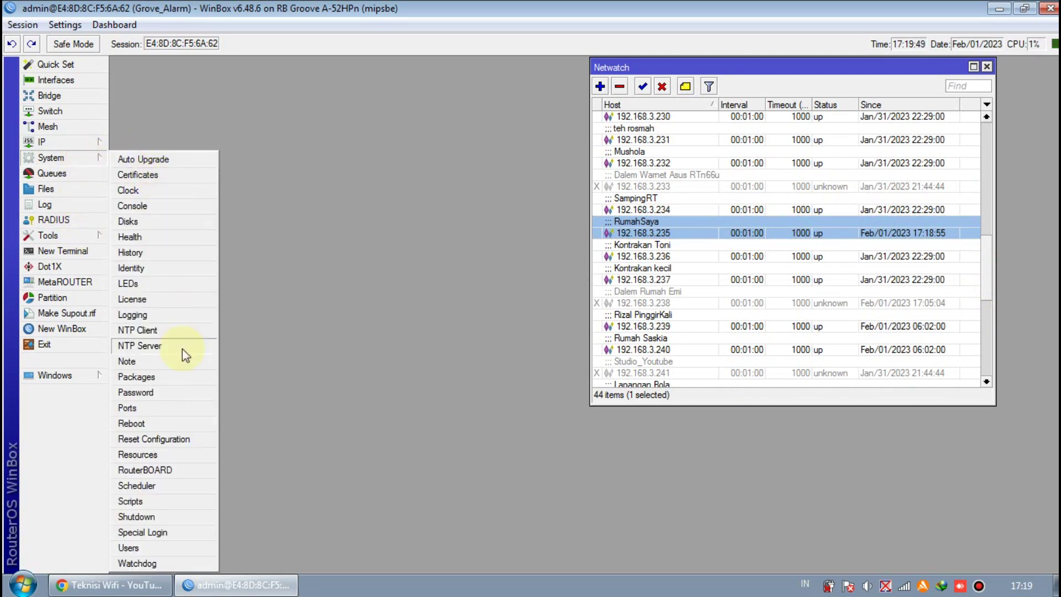
pyautogui.click(145, 502)
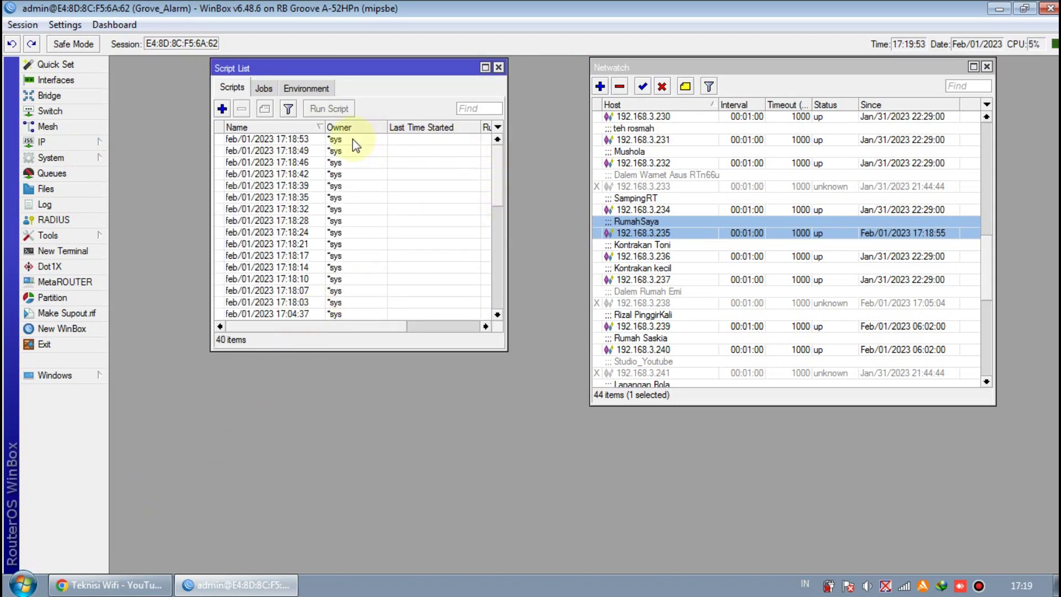
pyautogui.click(311, 139)
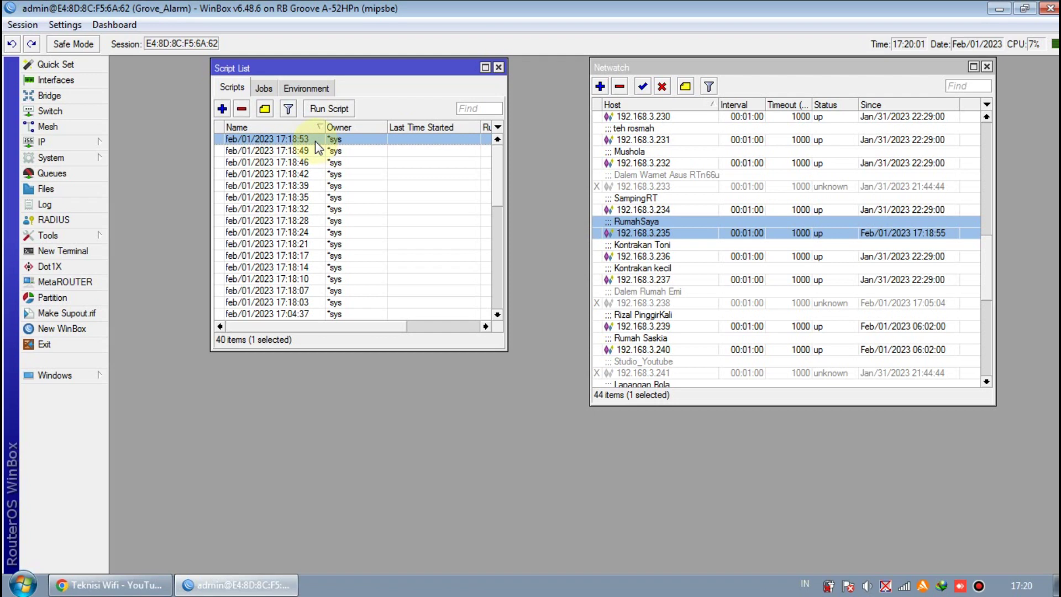
pyautogui.doubleClick(316, 141)
pyautogui.click(176, 466)
pyautogui.doubleClick(174, 463)
pyautogui.moveTo(178, 462); pyautogui.dragTo(175, 461)
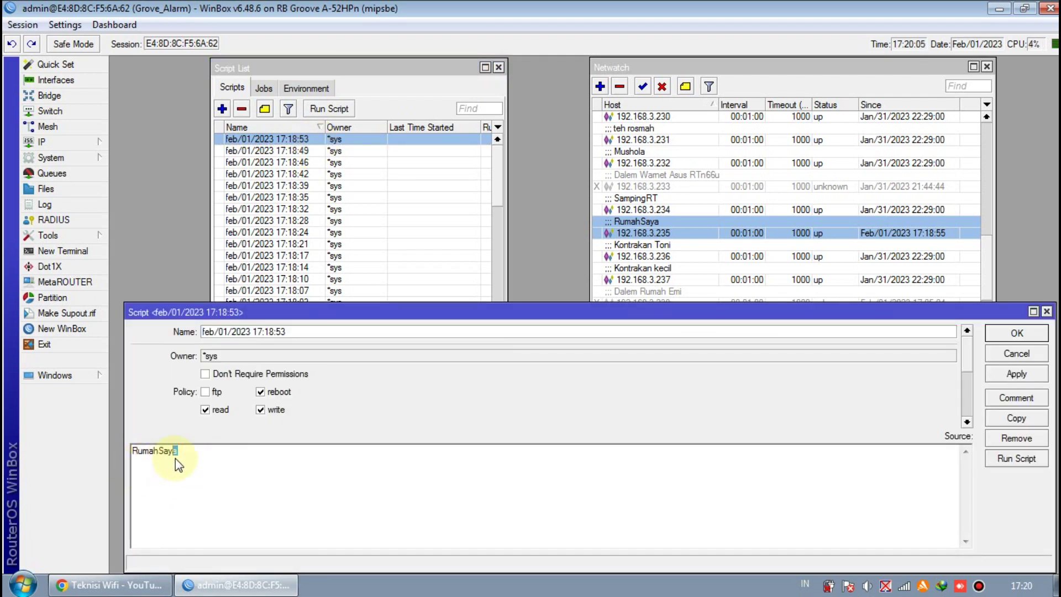
pyautogui.click(1047, 312)
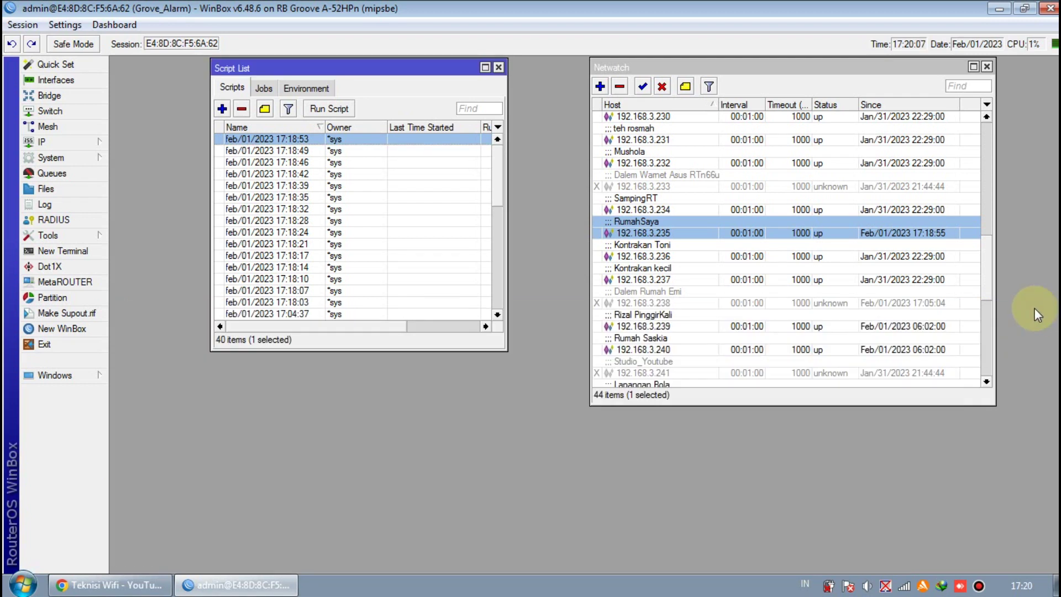